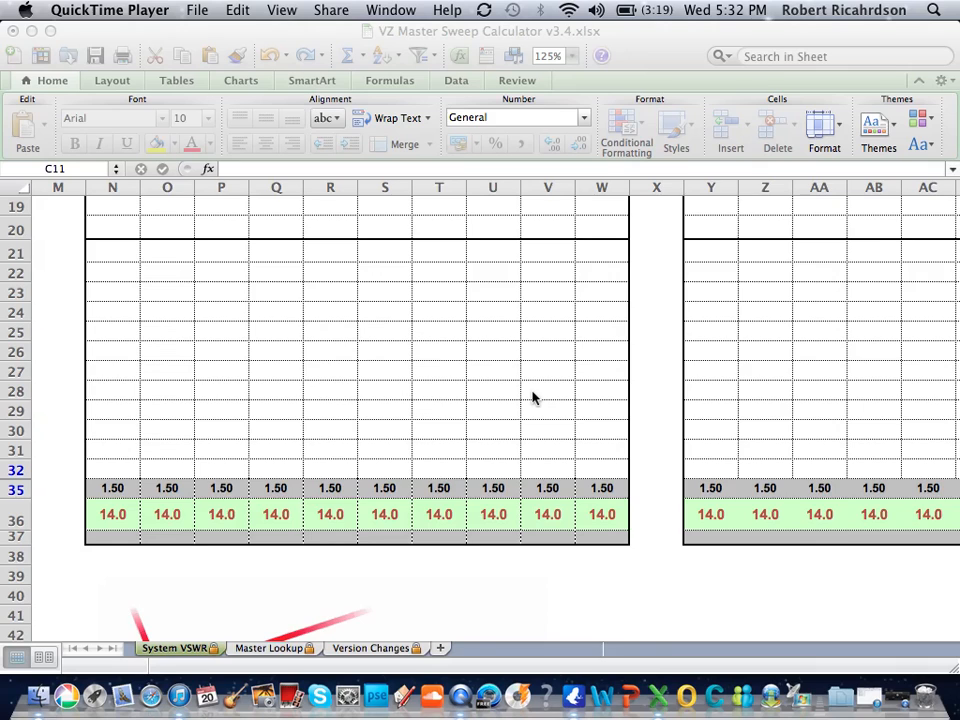
# Step: Enter "midwest office" as the site name and "muti" as the contractor name on the System VSWR sheet
pyautogui.hscroll(-7, 532, 398)
pyautogui.scroll(-7, 532, 398)
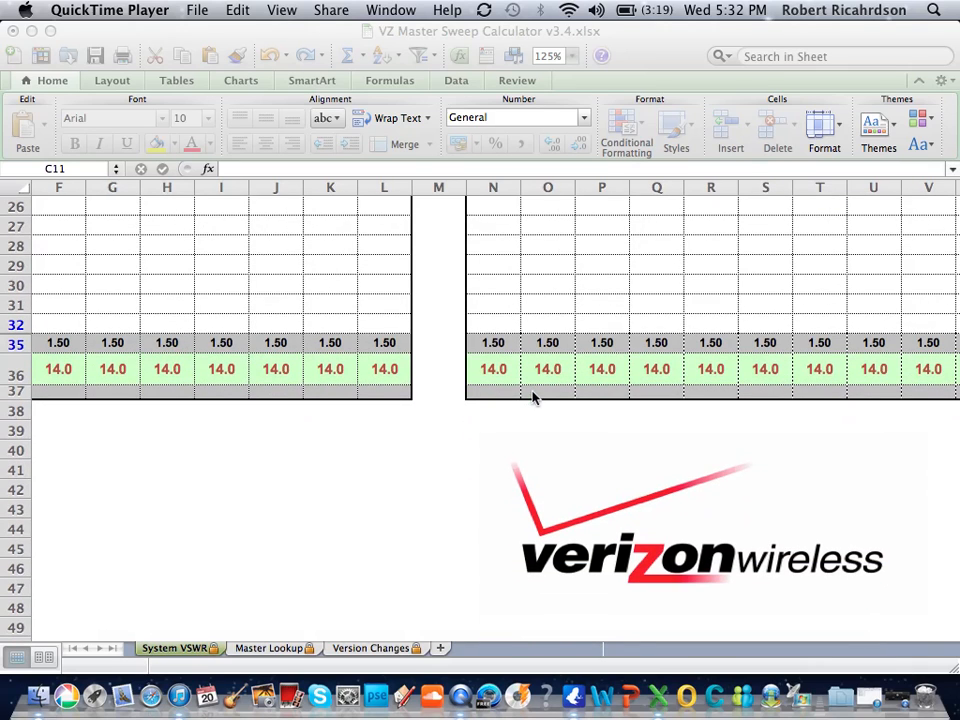
pyautogui.hscroll(-5, 478, 396)
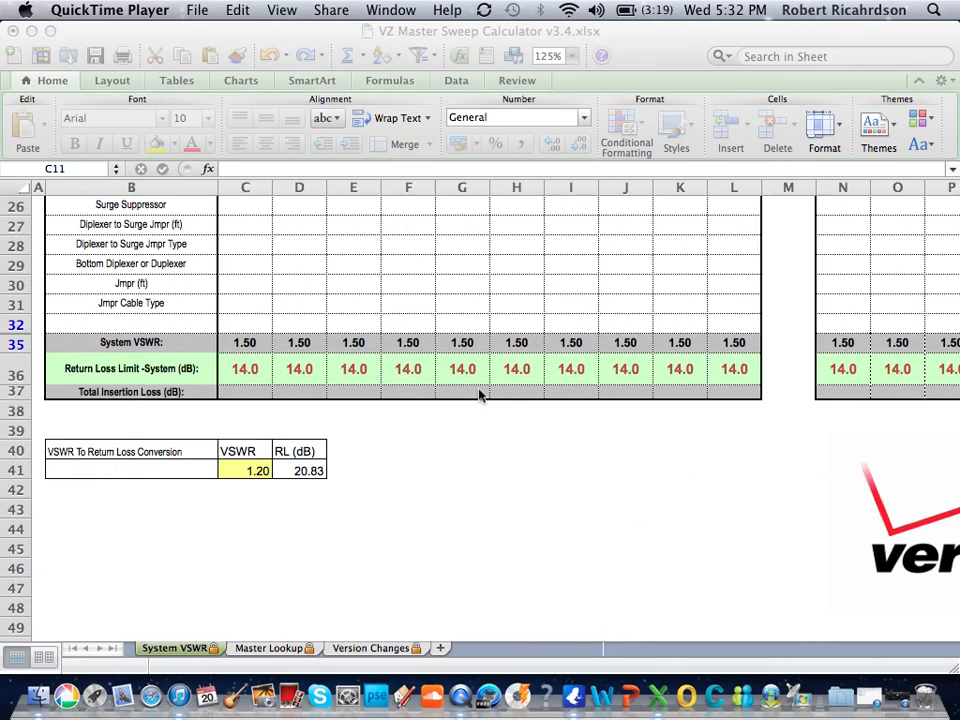
pyautogui.scroll(10, 478, 396)
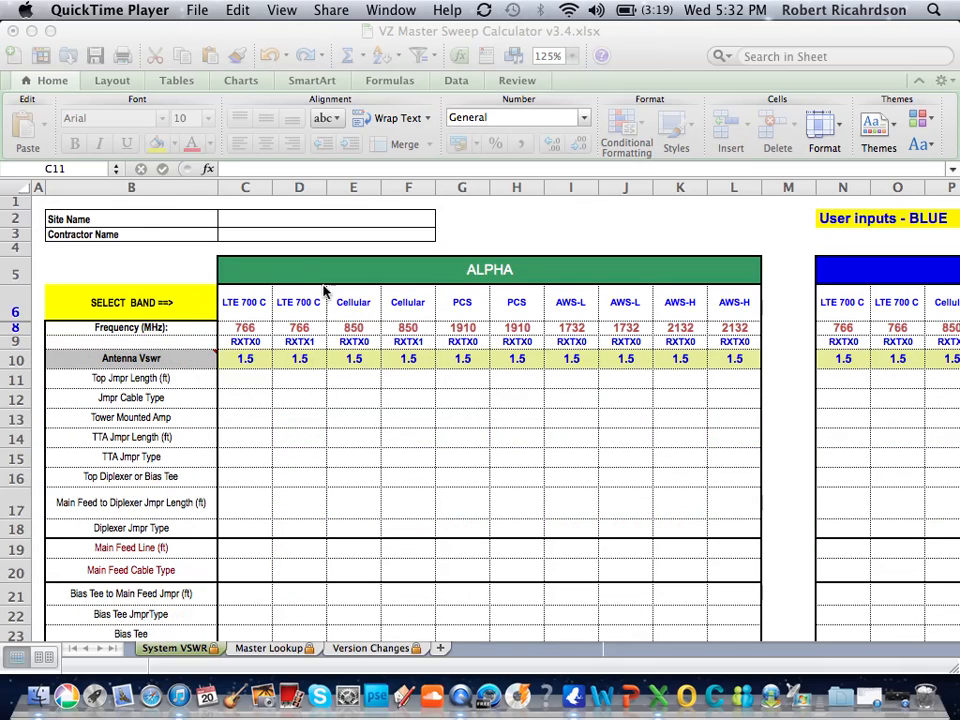
pyautogui.click(277, 226)
pyautogui.doubleClick(277, 220)
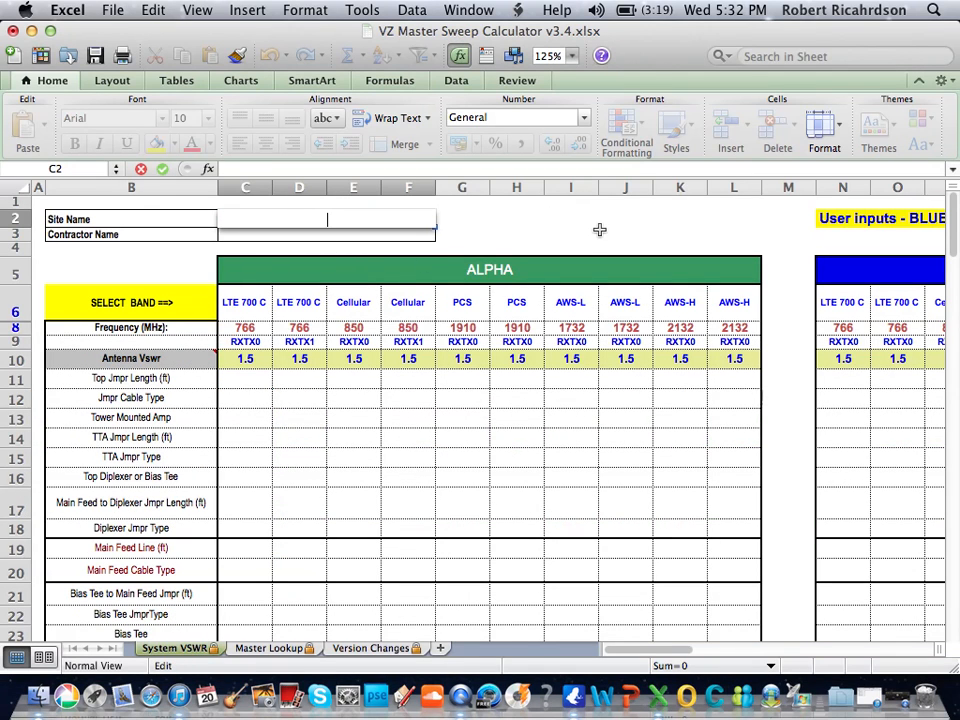
pyautogui.write('midwest off')
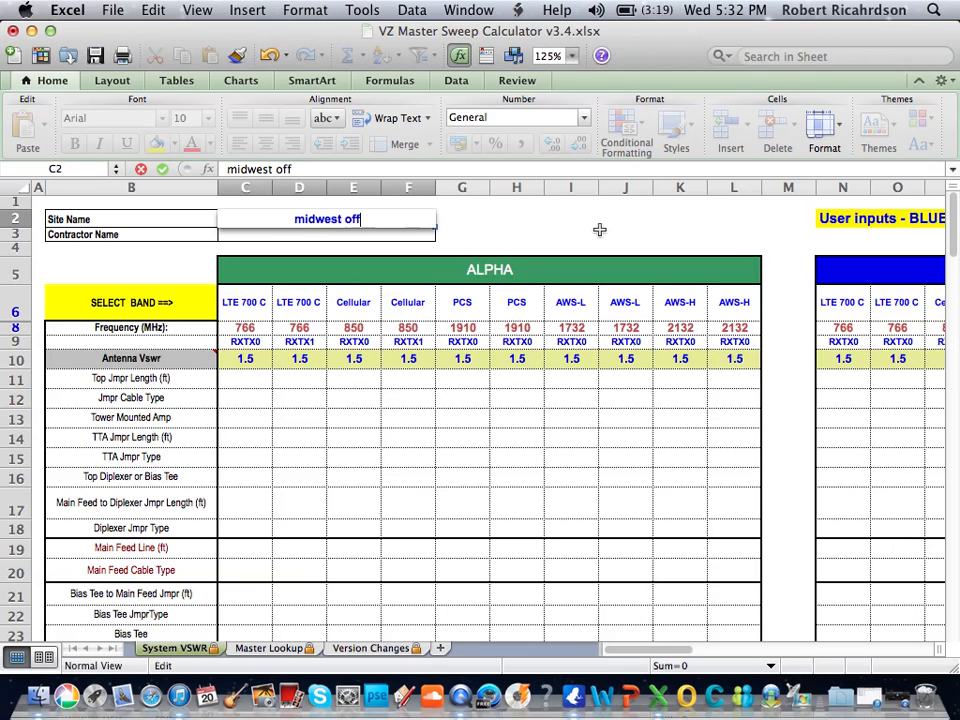
pyautogui.write('ice')
pyautogui.press('Return')
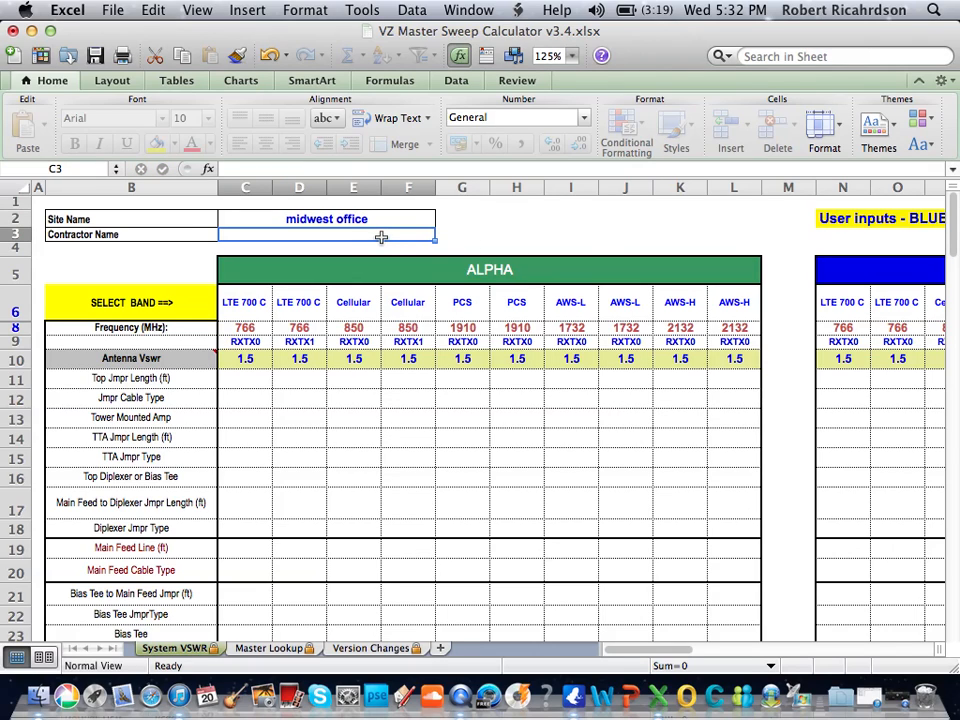
pyautogui.write('muti')
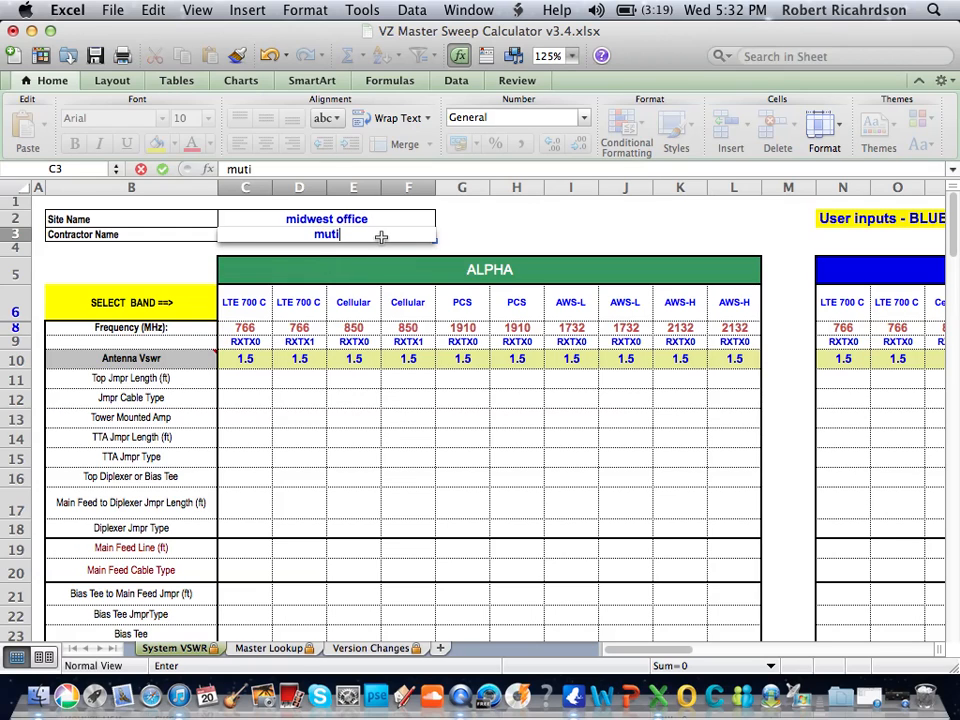
pyautogui.press('Return')
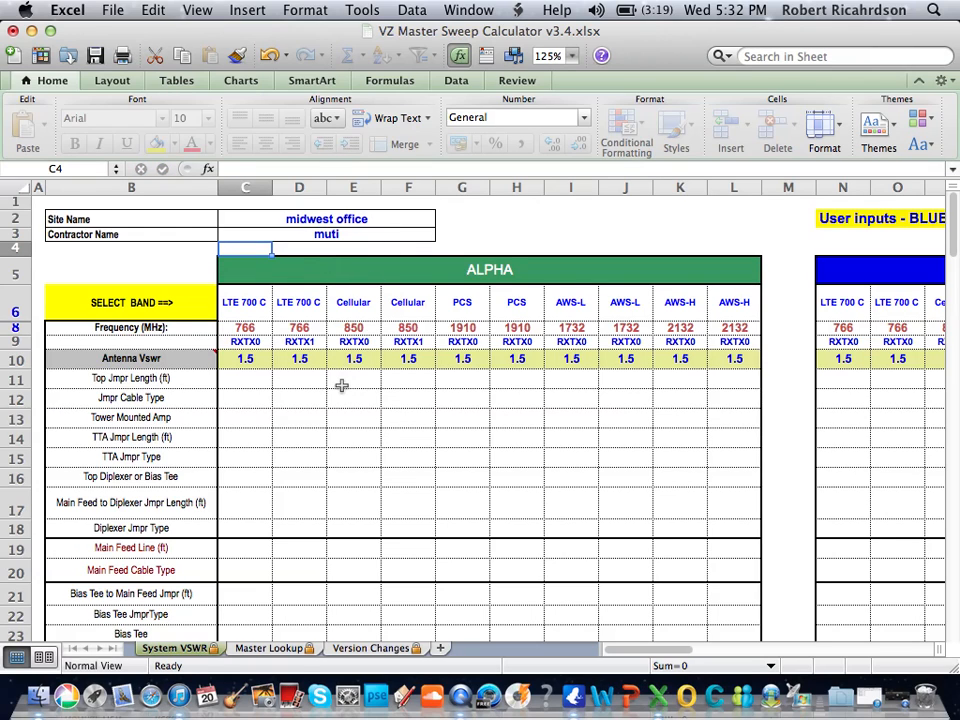
# Step: Enter a top jumper length of 8 ft in Alpha's first LTE 700 C column and review its jumper cable type options
pyautogui.scroll(-1, 341, 386)
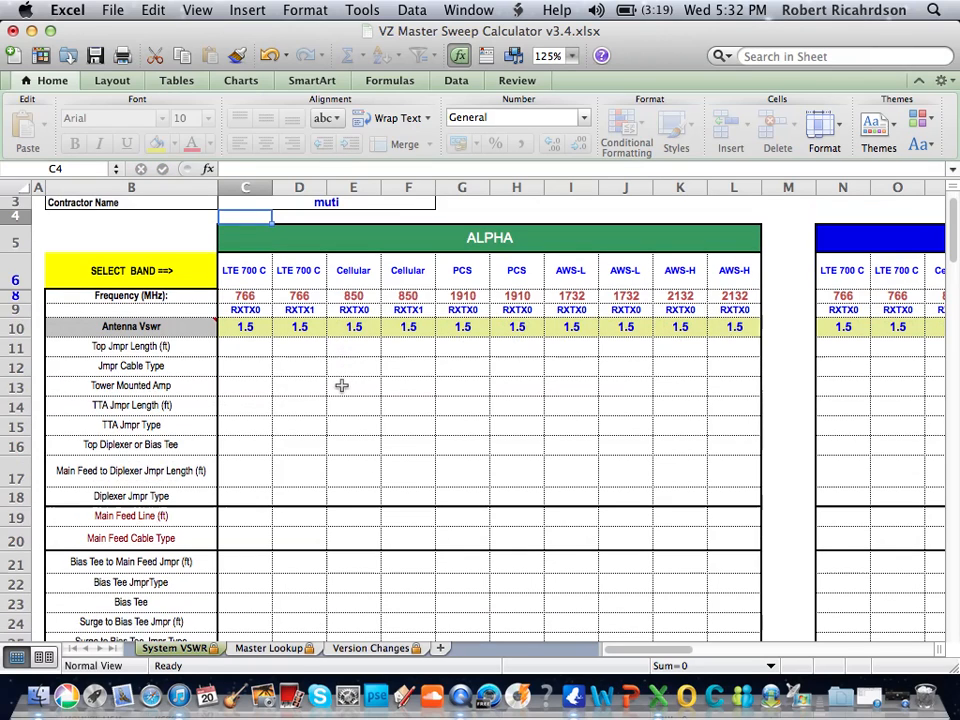
pyautogui.click(237, 349)
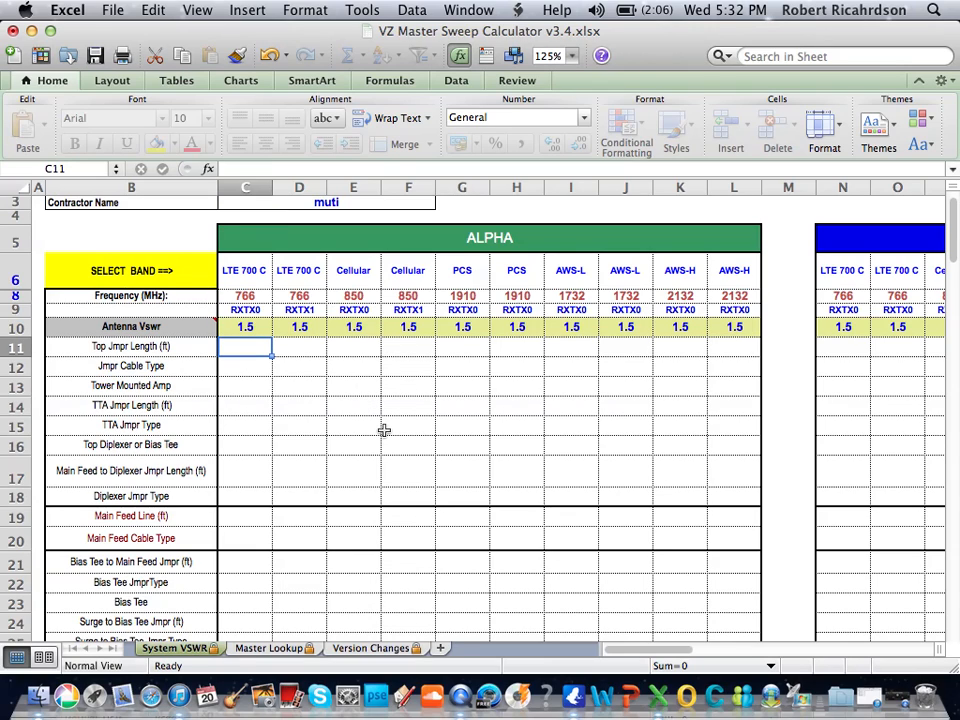
pyautogui.write('8')
pyautogui.press('Return')
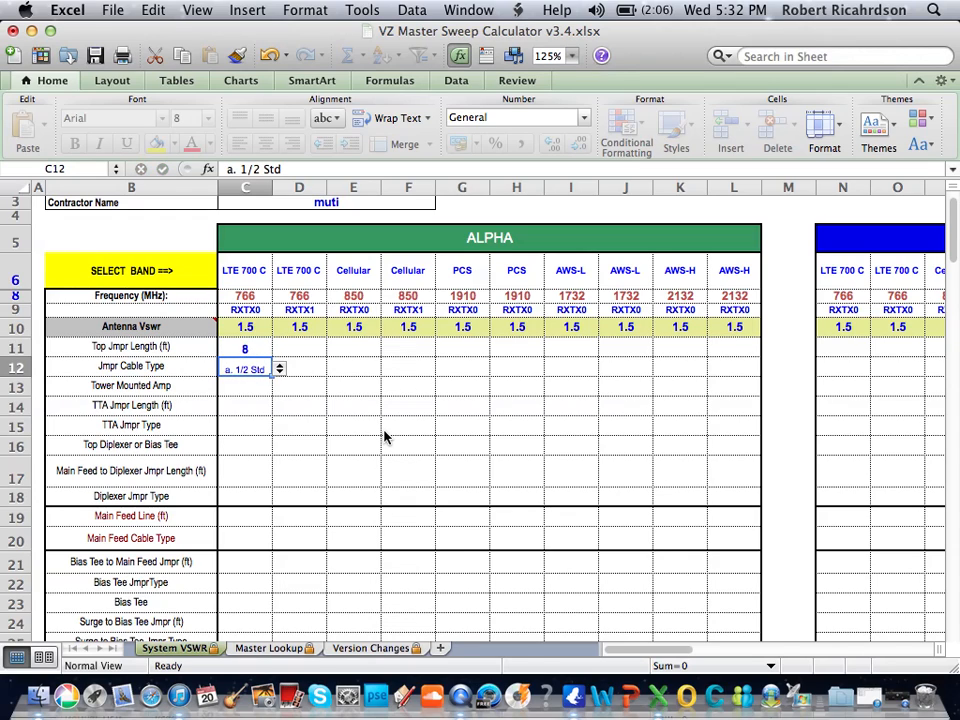
pyautogui.click(280, 369)
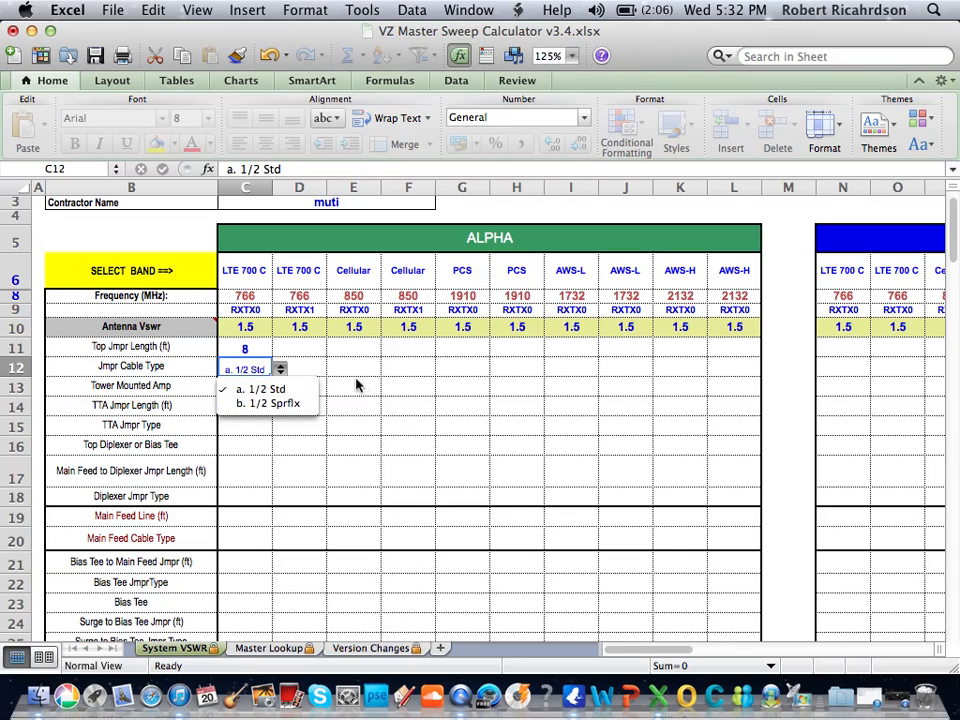
pyautogui.click(311, 369)
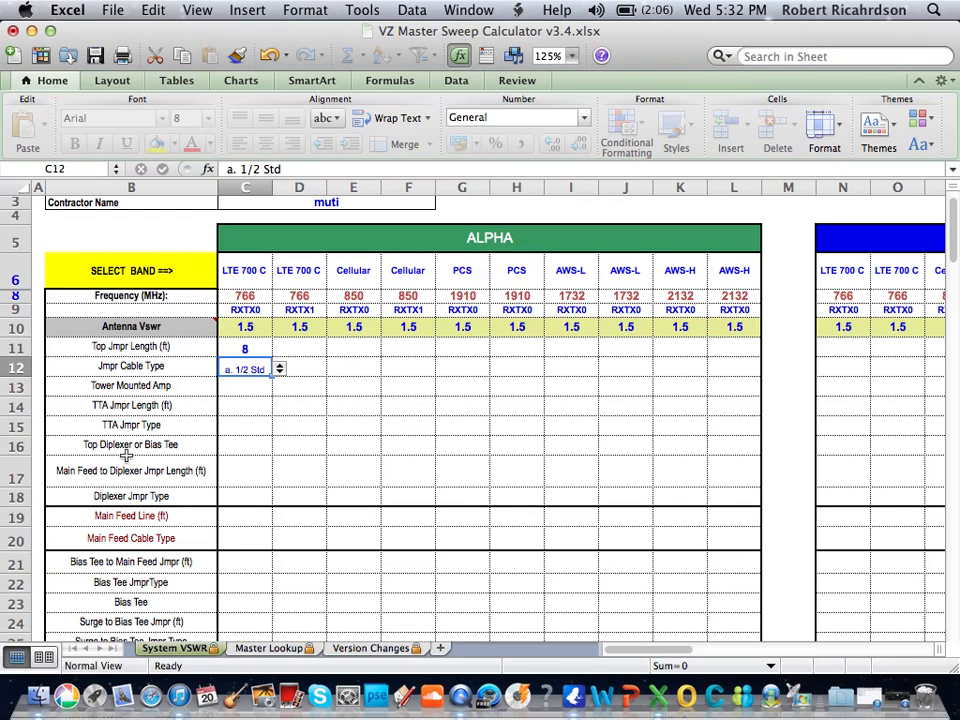
# Step: In Alpha's first column, set Top Diplexer or Bias Tee to 0.2 and the main feed to diplexer jumper length to 8 ft
pyautogui.click(249, 448)
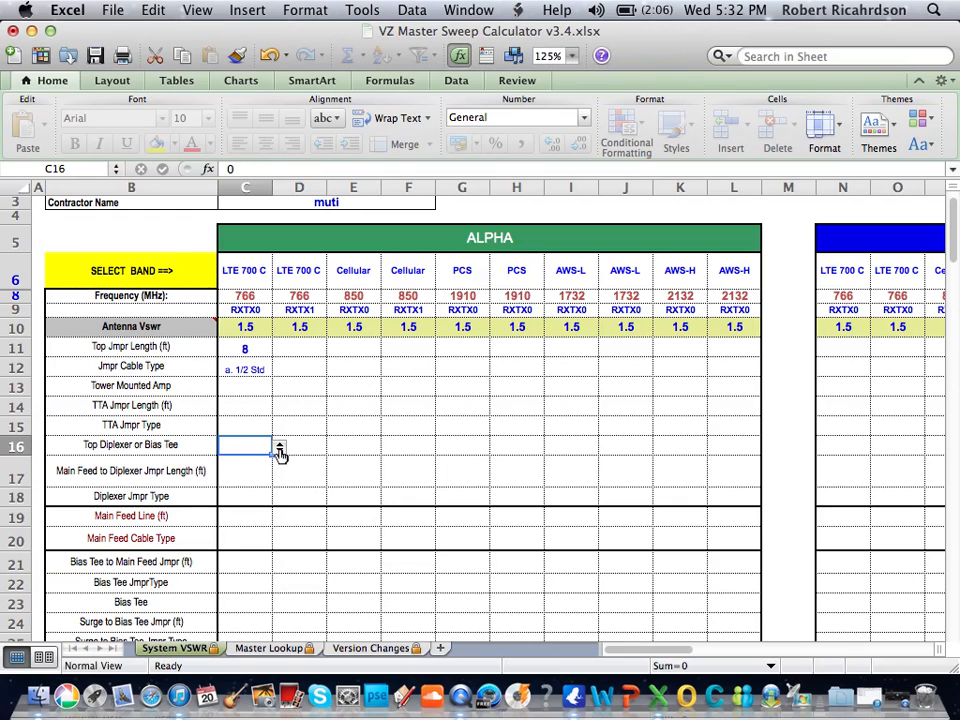
pyautogui.click(280, 450)
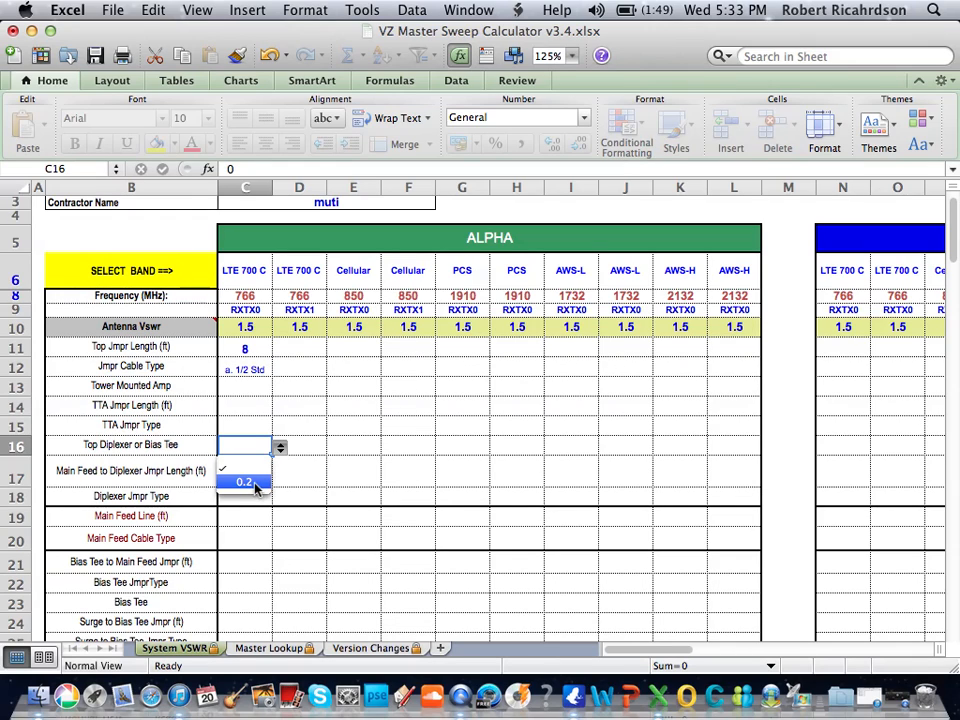
pyautogui.click(255, 484)
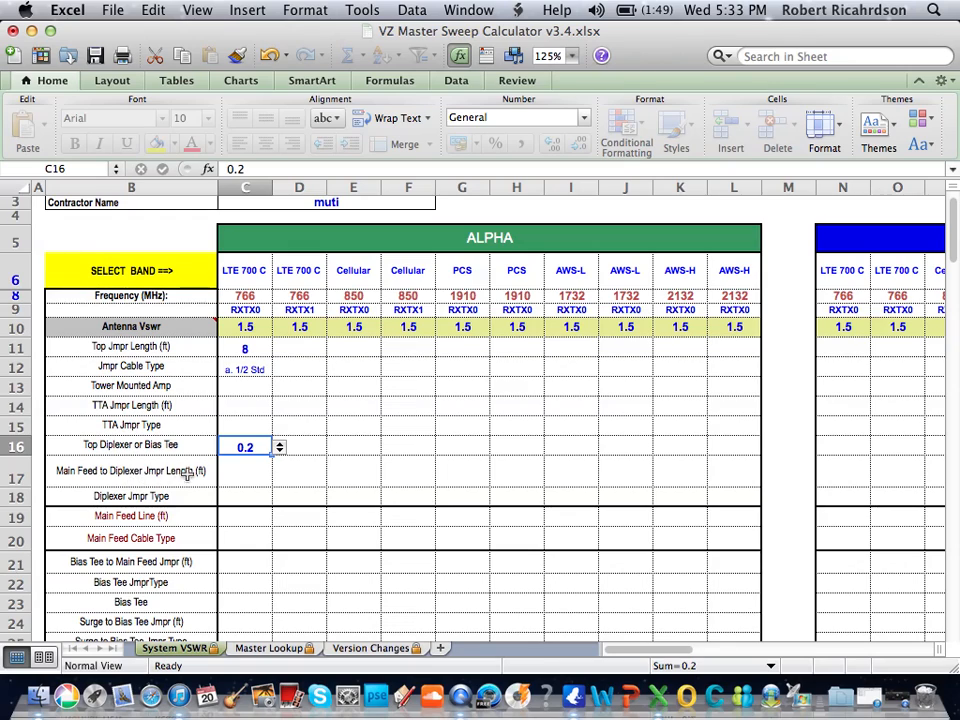
pyautogui.click(252, 475)
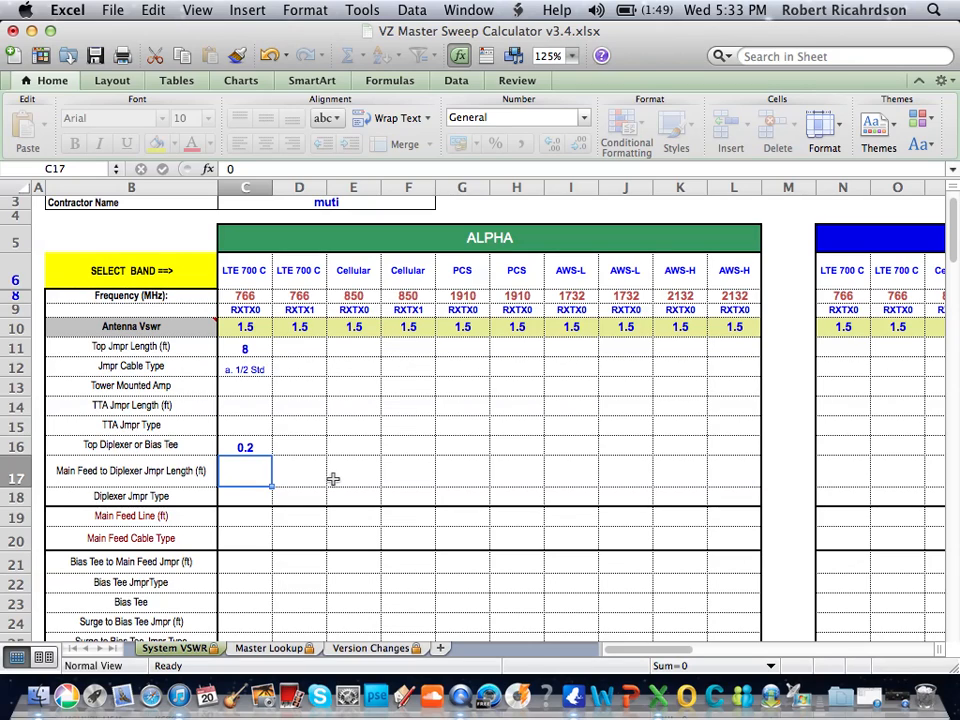
pyautogui.write('8')
pyautogui.press('Tab')
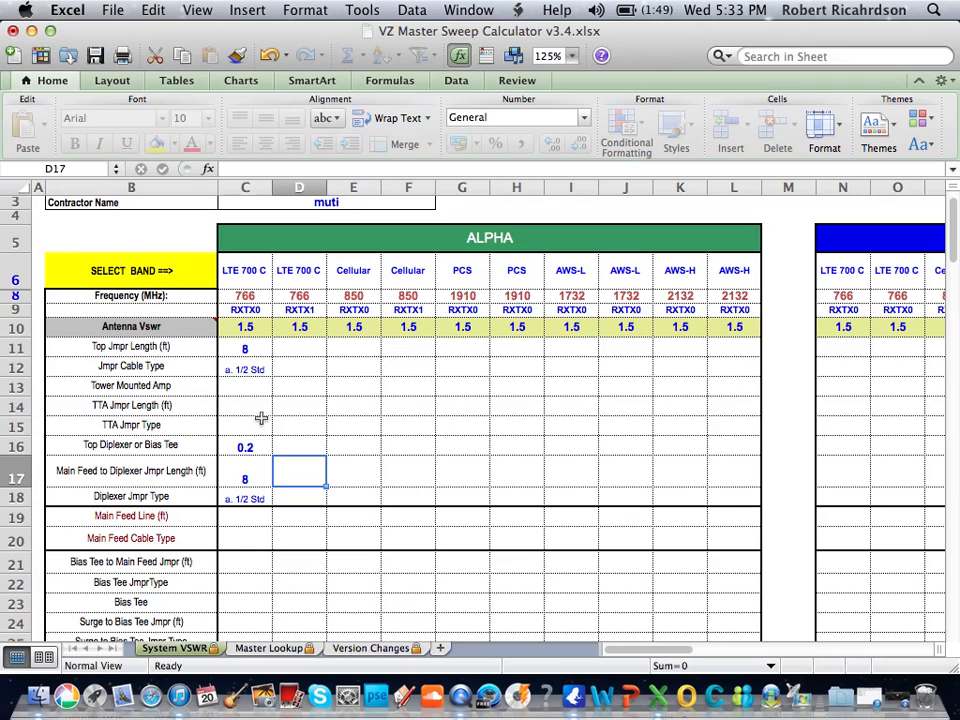
# Step: Set the main feed line to 250 ft and its cable type to "d. 1-5/8 Std" in Alpha's first column
pyautogui.scroll(-3, 284, 520)
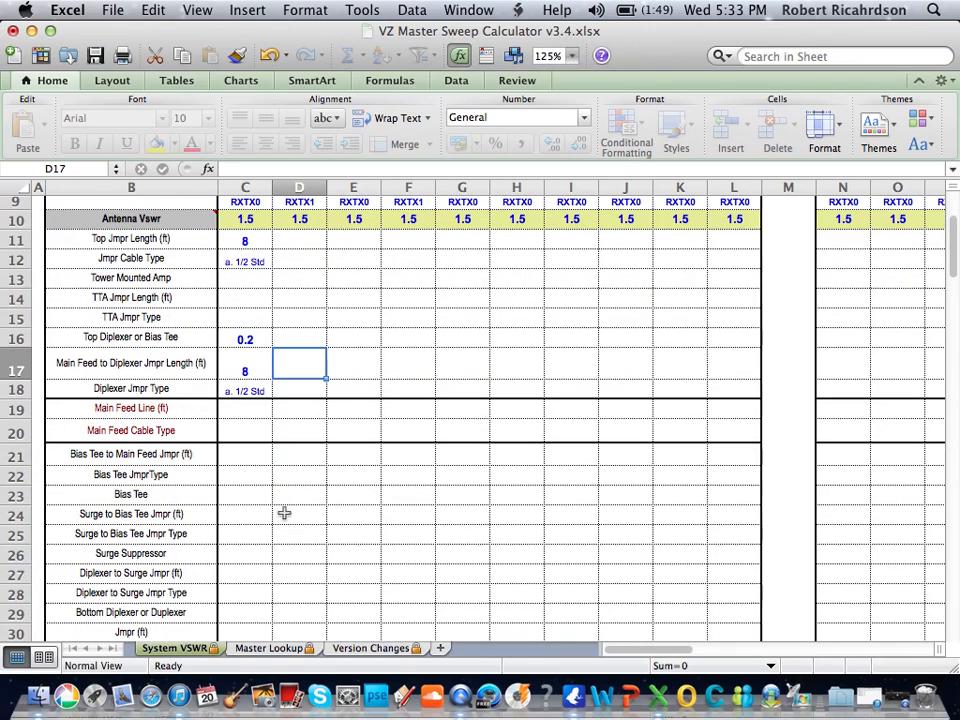
pyautogui.click(250, 408)
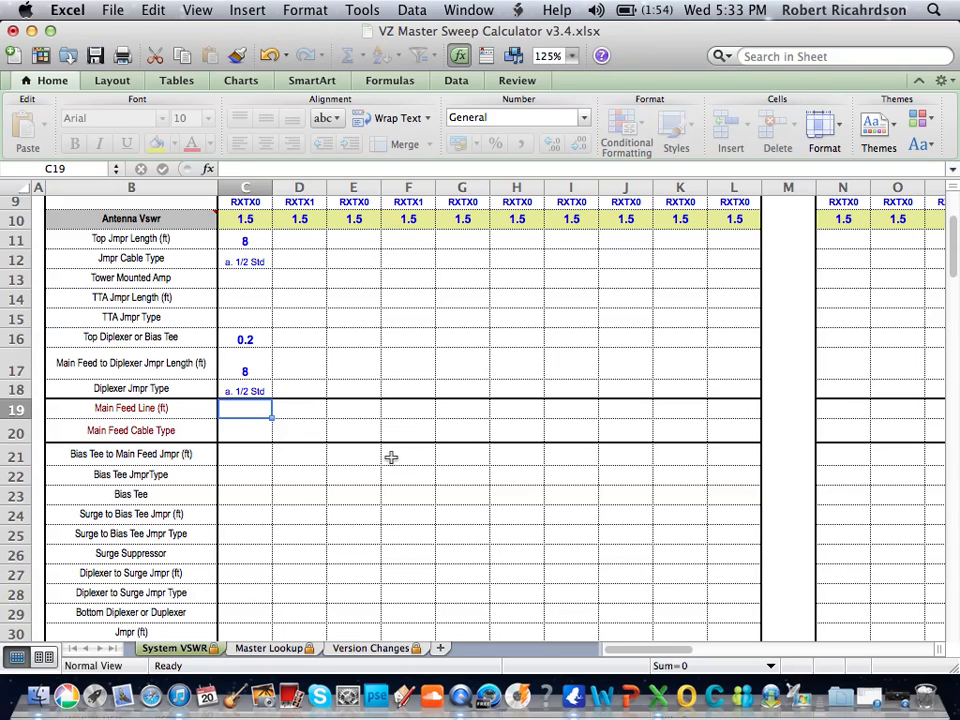
pyautogui.write('250')
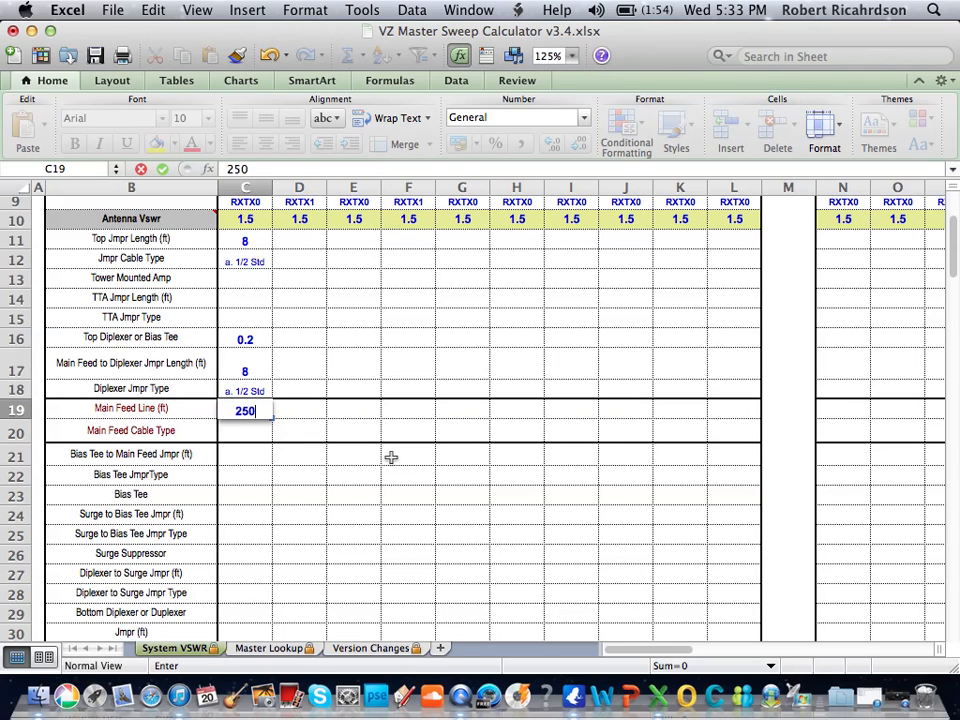
pyautogui.press('Return')
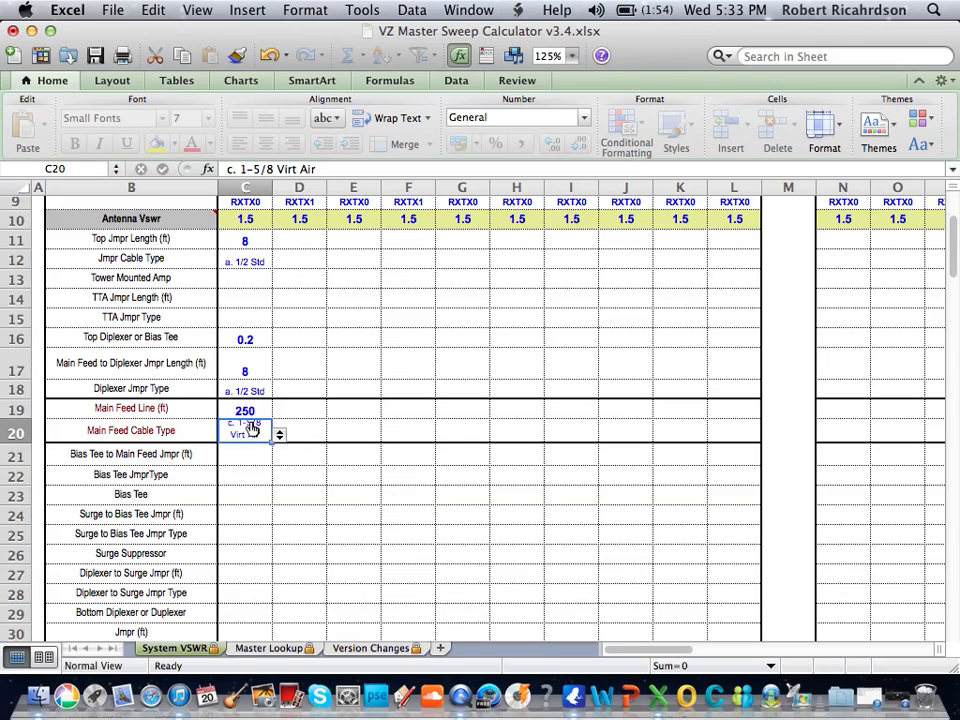
pyautogui.click(280, 437)
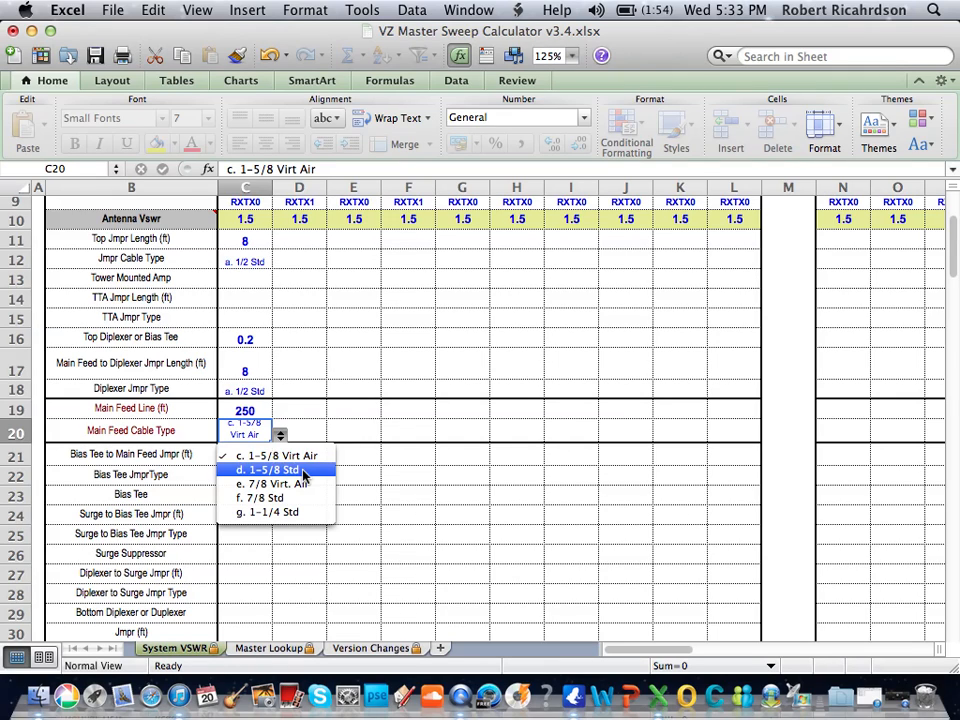
pyautogui.click(296, 470)
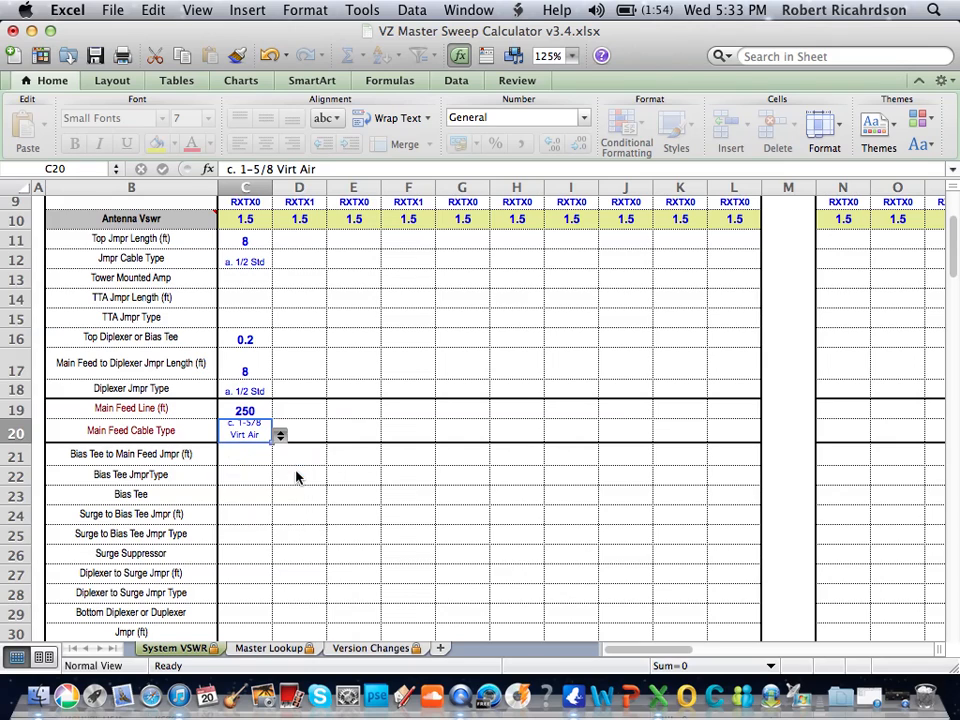
pyautogui.click(325, 431)
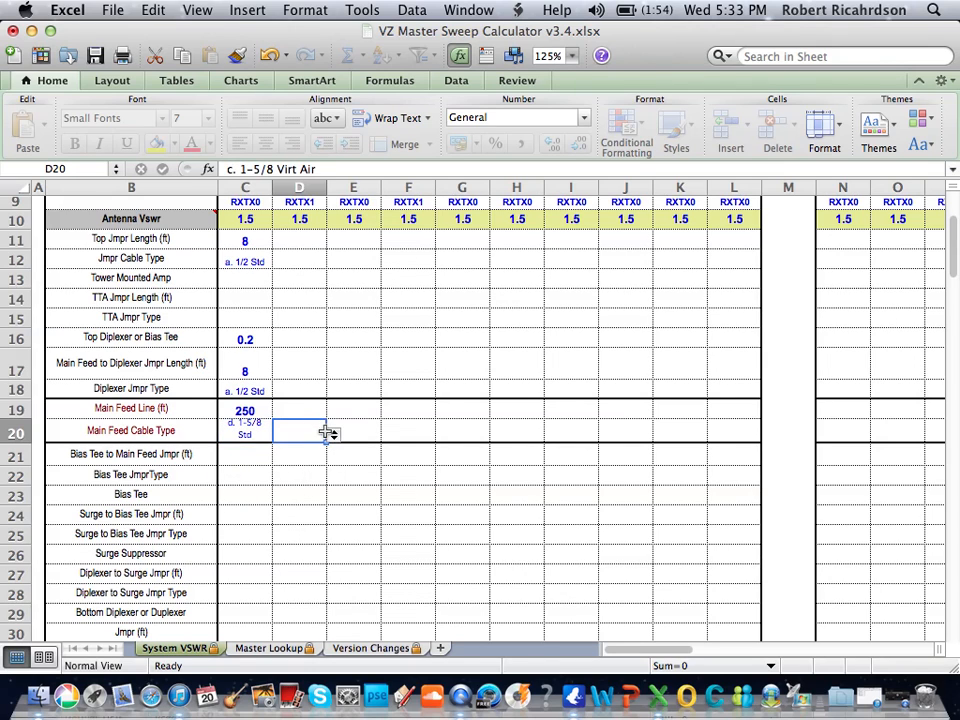
# Step: Examine the bias tee jumper fields and the jumper type options for the bias tee and surge to bias tee rows in Alpha's first column
pyautogui.scroll(-5, 225, 463)
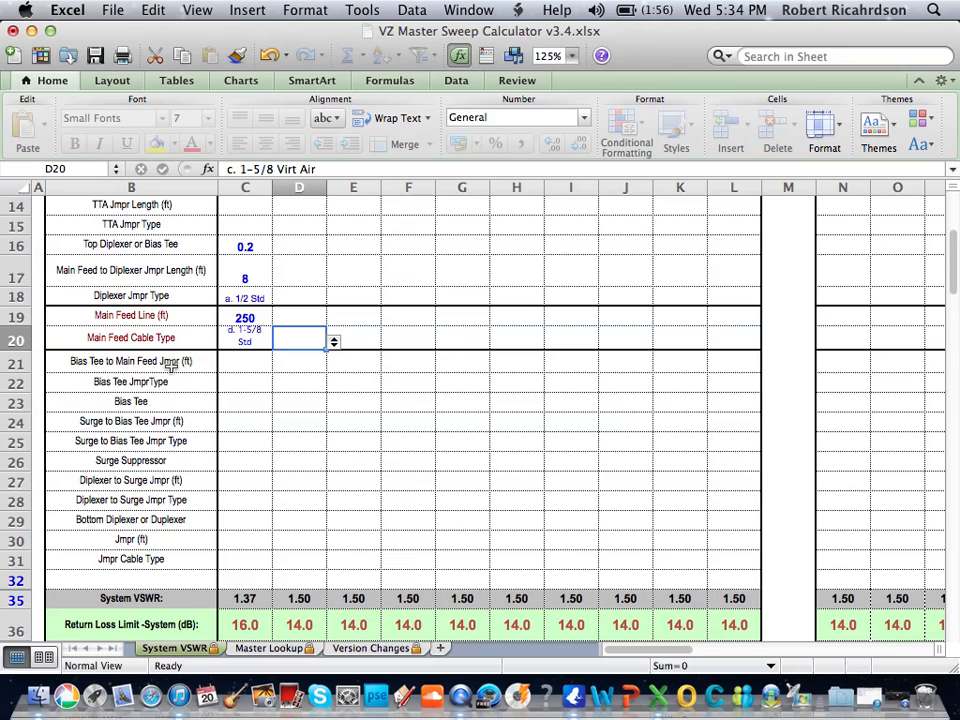
pyautogui.click(238, 366)
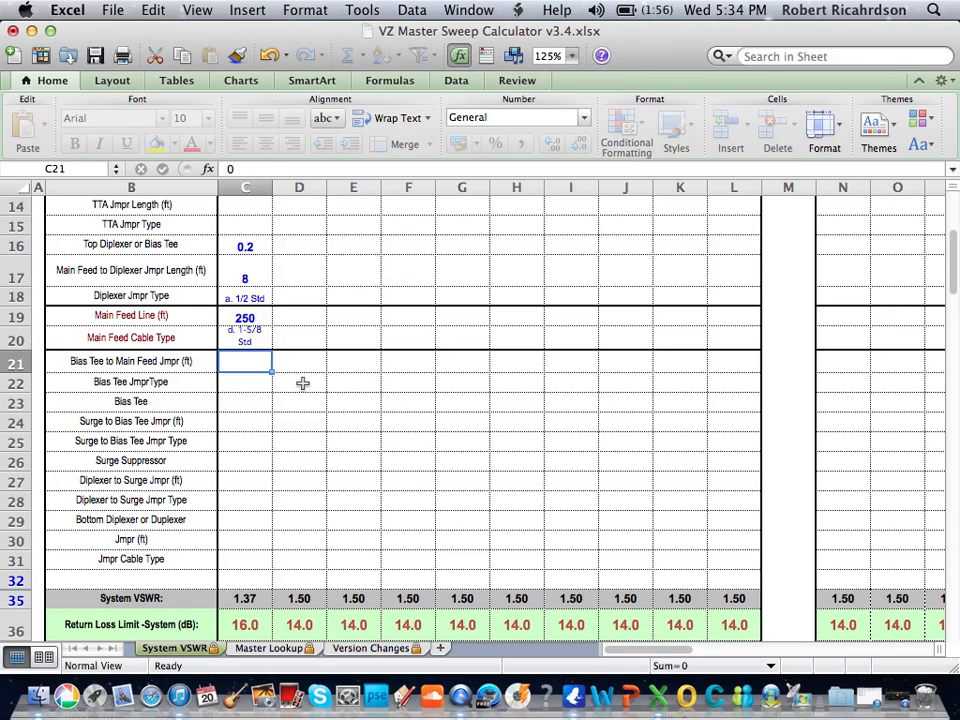
pyautogui.scroll(-1, 298, 395)
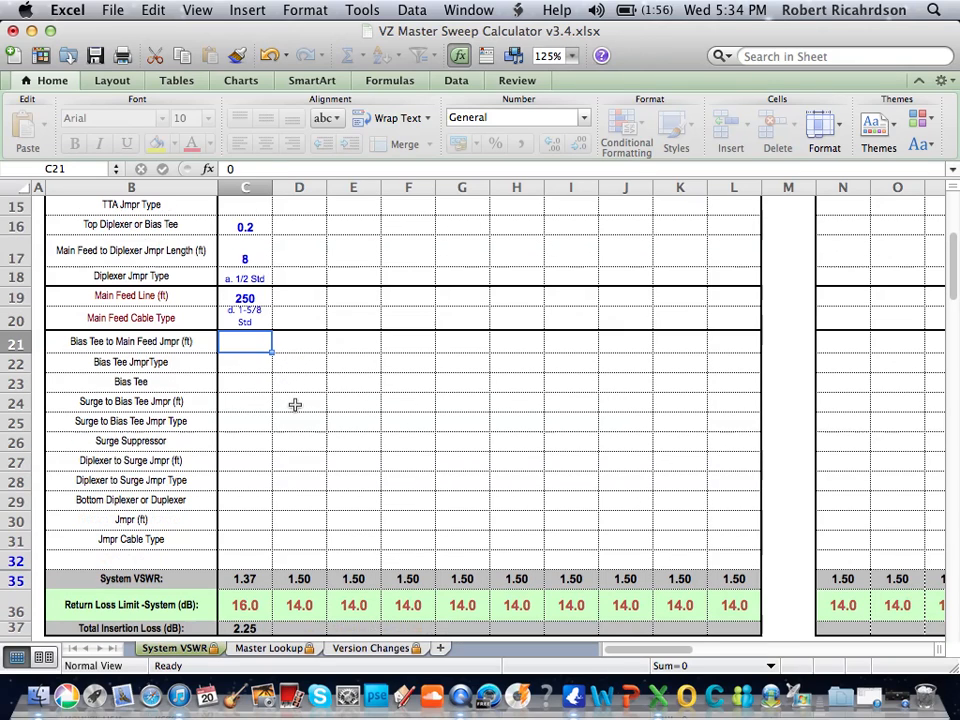
pyautogui.click(241, 365)
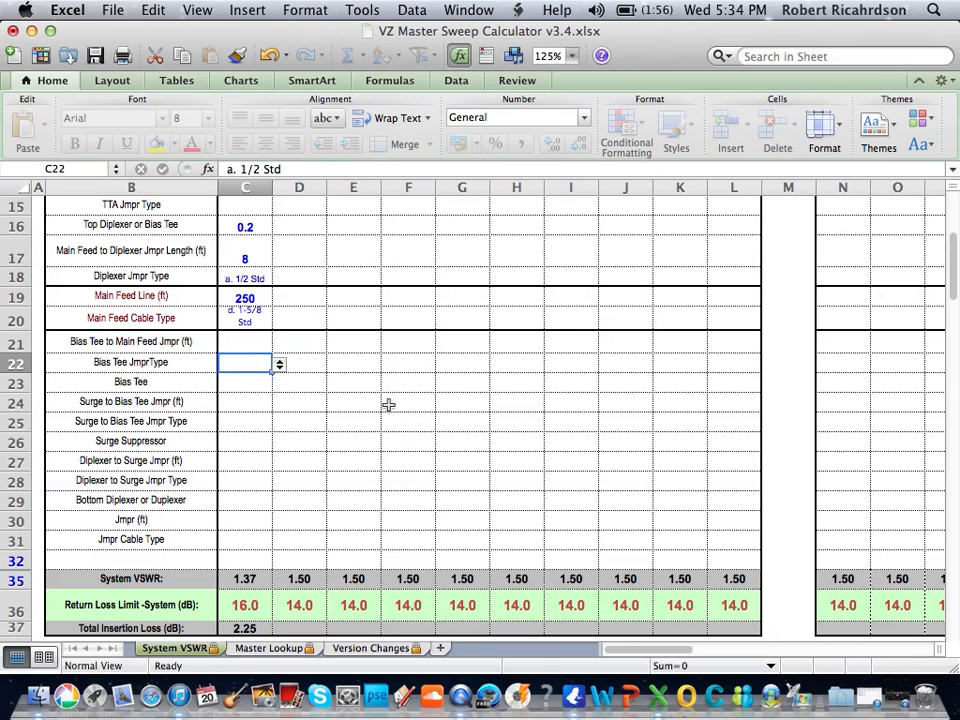
pyautogui.click(279, 366)
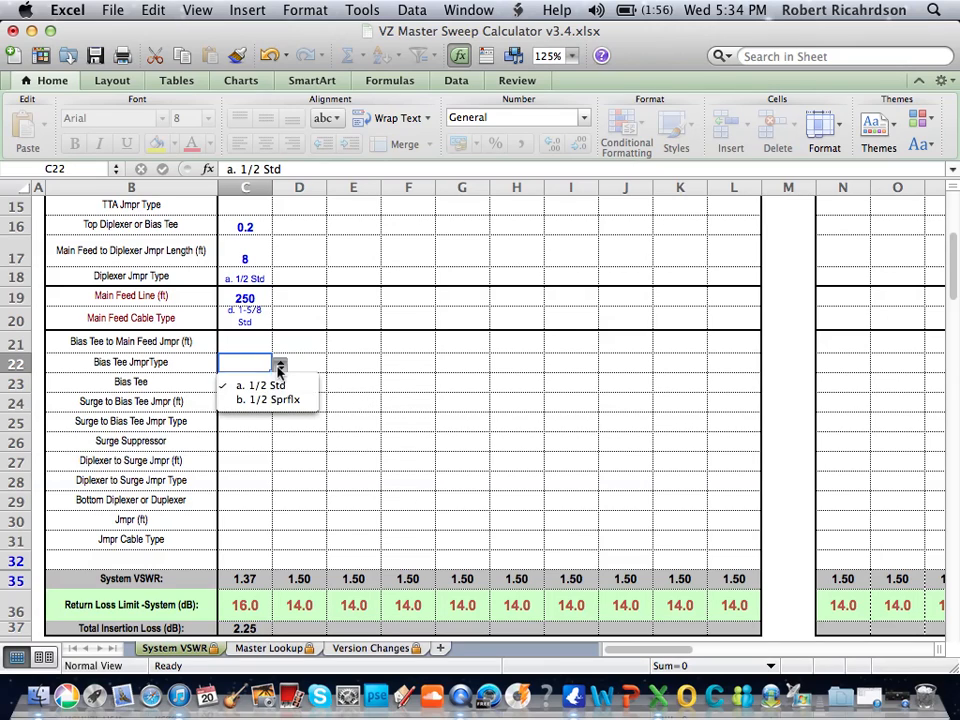
pyautogui.click(357, 373)
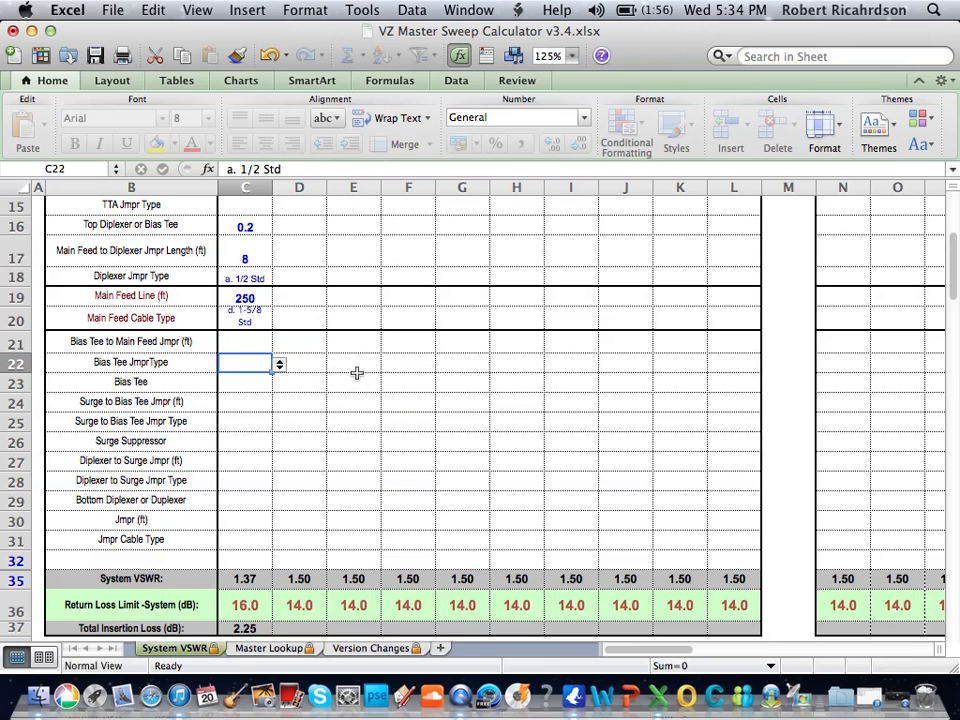
pyautogui.click(317, 368)
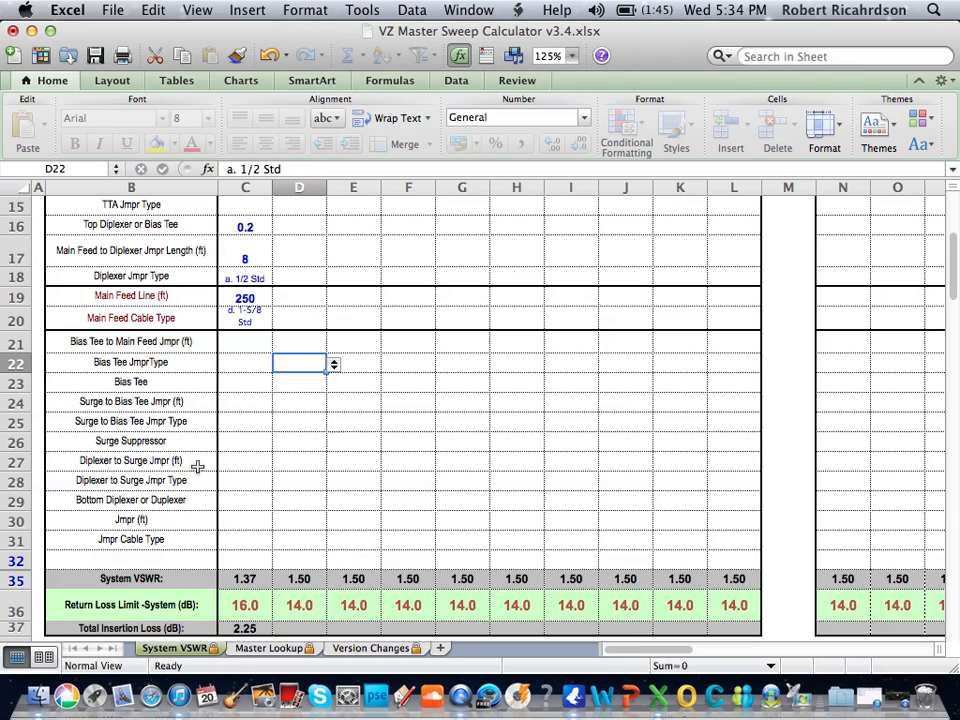
pyautogui.click(245, 423)
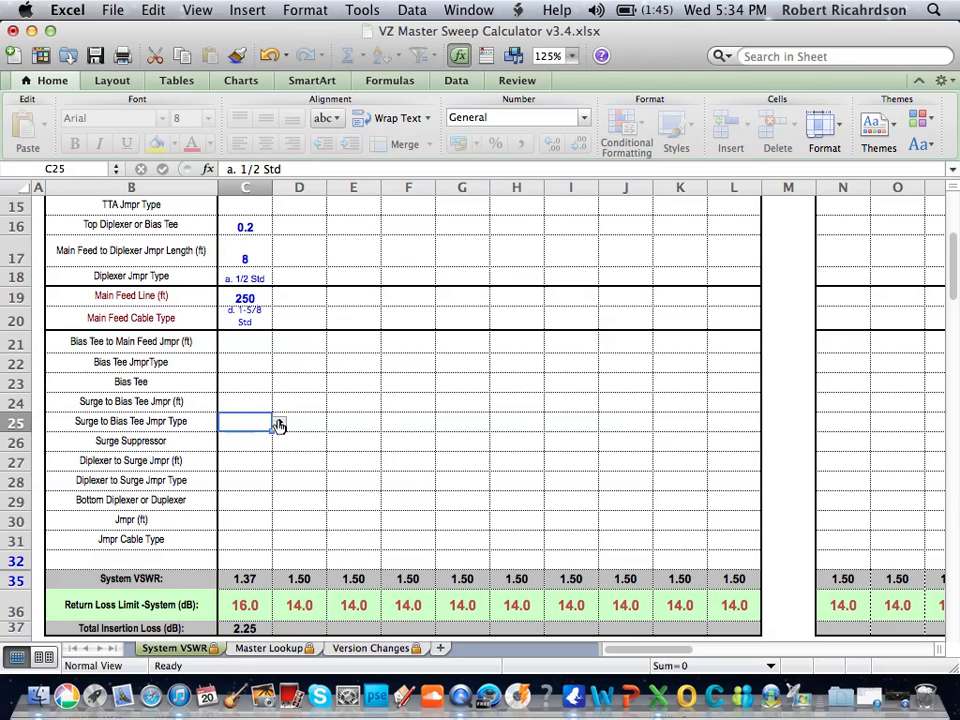
pyautogui.click(280, 423)
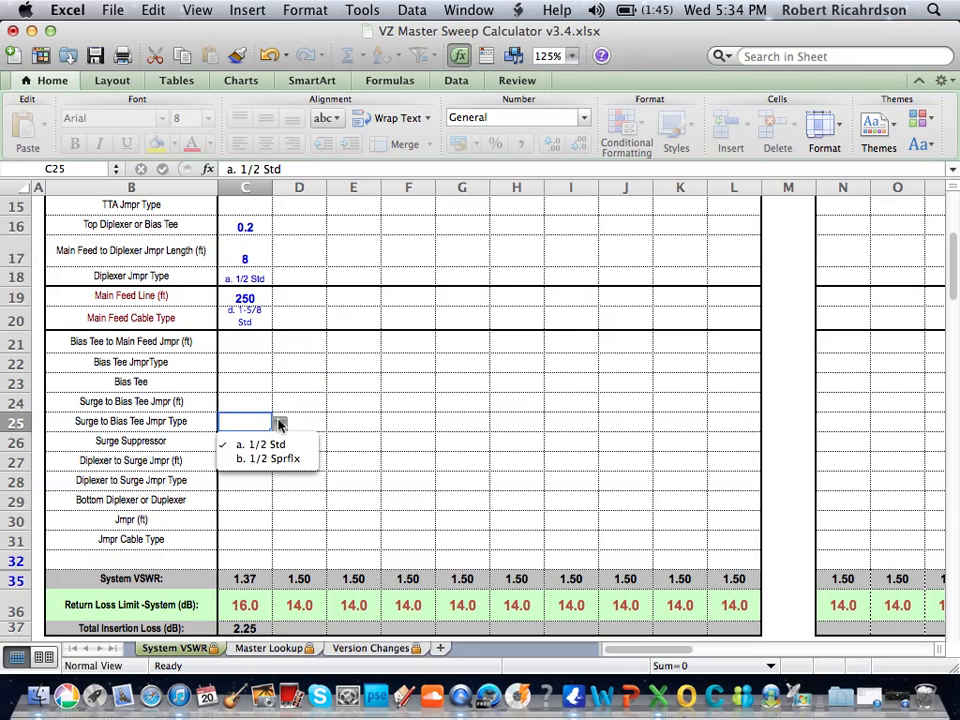
pyautogui.click(168, 451)
# Step: Review the Surge Suppressor options in Alpha's first LTE 700 C column without picking a value
pyautogui.click(244, 443)
pyautogui.click(279, 443)
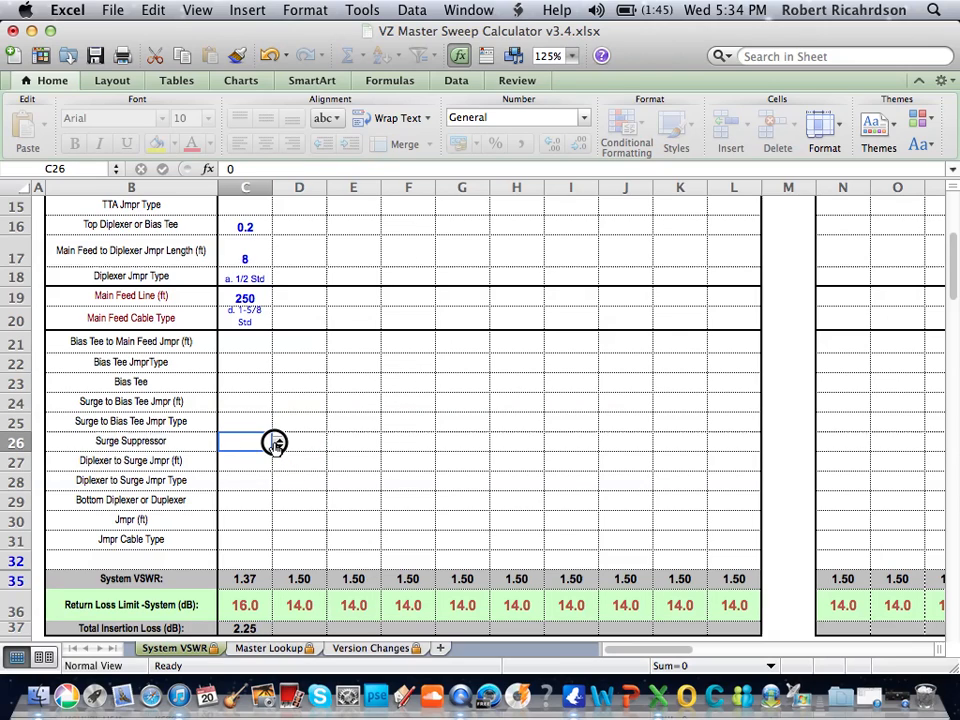
pyautogui.click(193, 448)
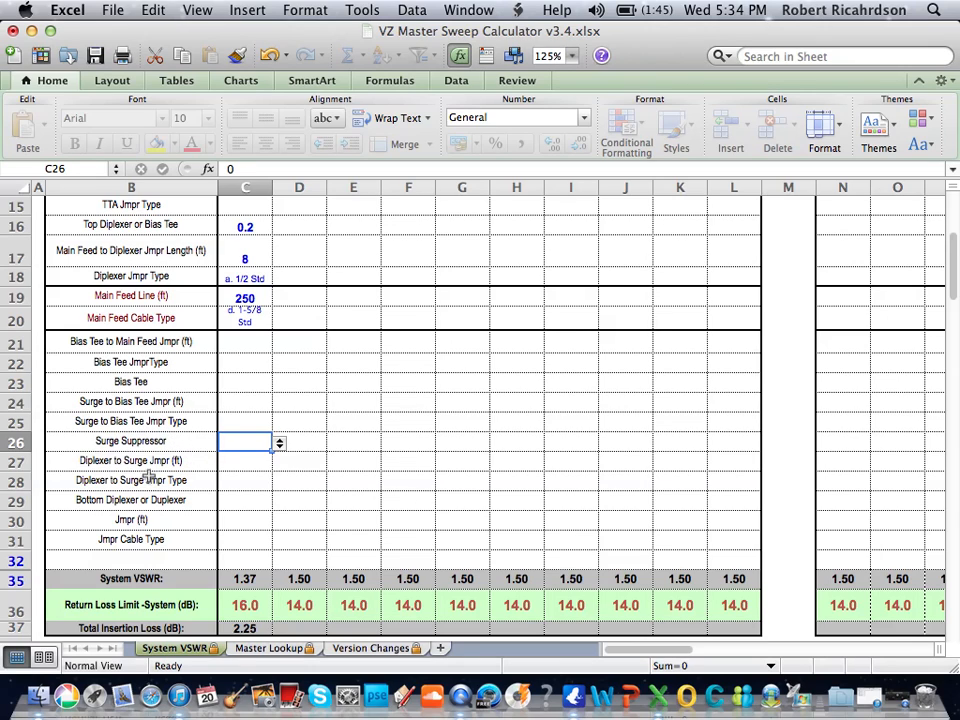
# Step: Set Bottom Diplexer or Duplexer to 0.1 in Alpha's first LTE 700 C column
pyautogui.click(245, 506)
pyautogui.click(280, 503)
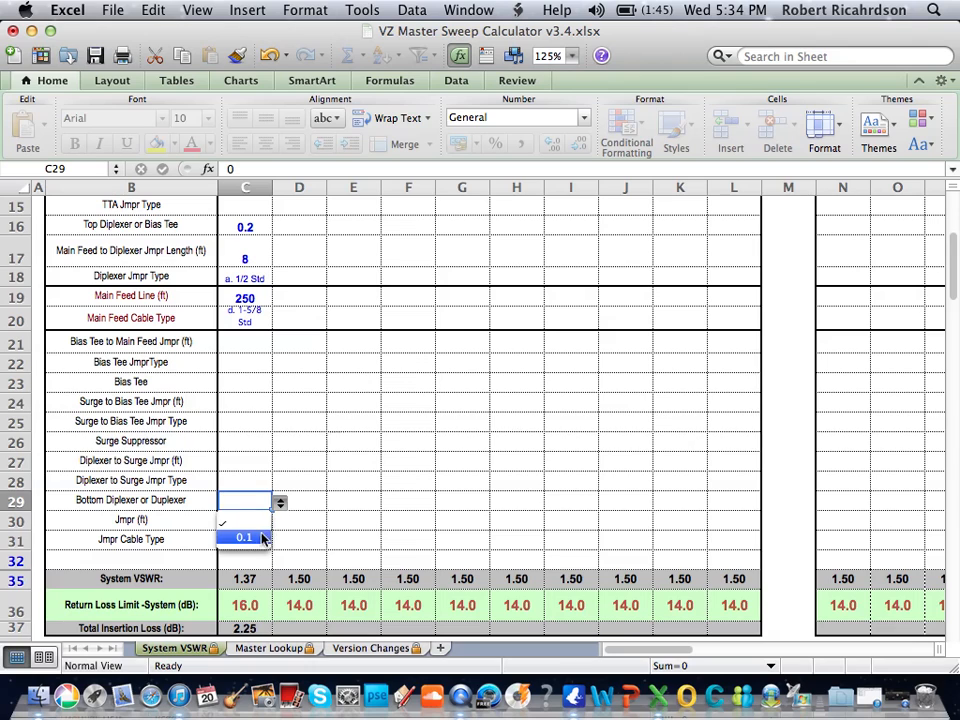
pyautogui.click(258, 538)
pyautogui.click(294, 466)
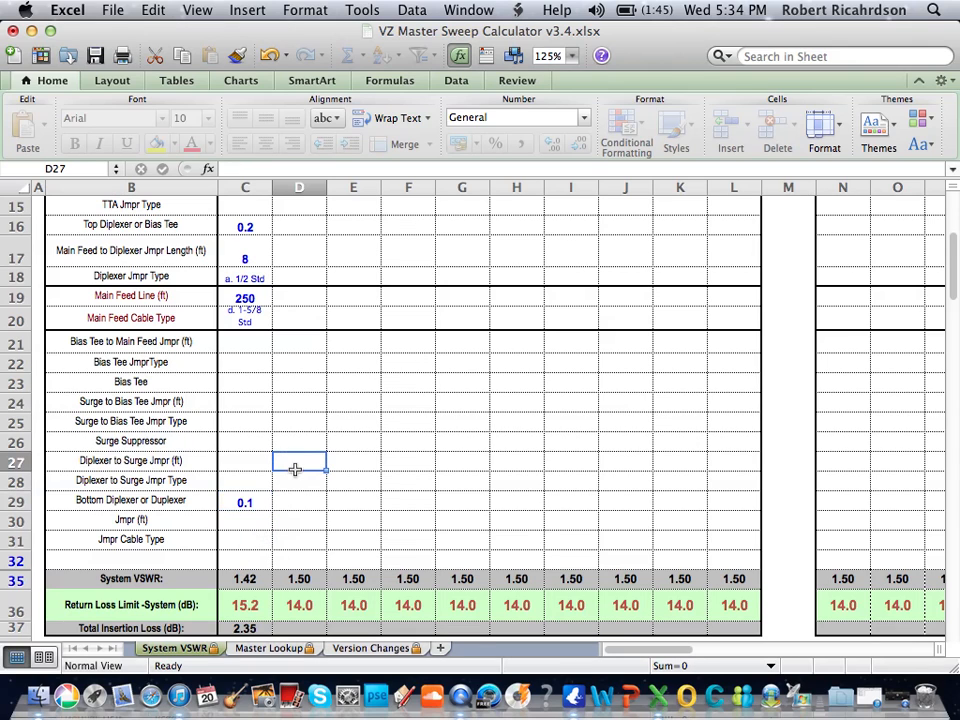
# Step: Enter a jumper length of 4 ft in the row below Bottom Diplexer or Duplexer in Alpha's first column
pyautogui.scroll(5, 241, 455)
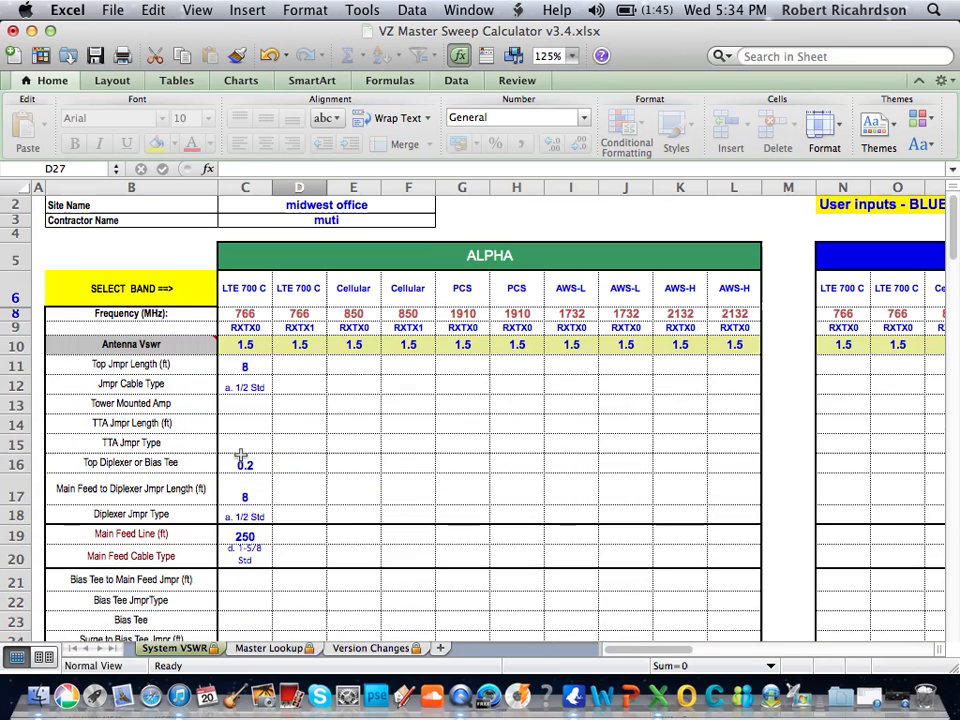
pyautogui.scroll(-10, 241, 455)
pyautogui.scroll(7, 241, 455)
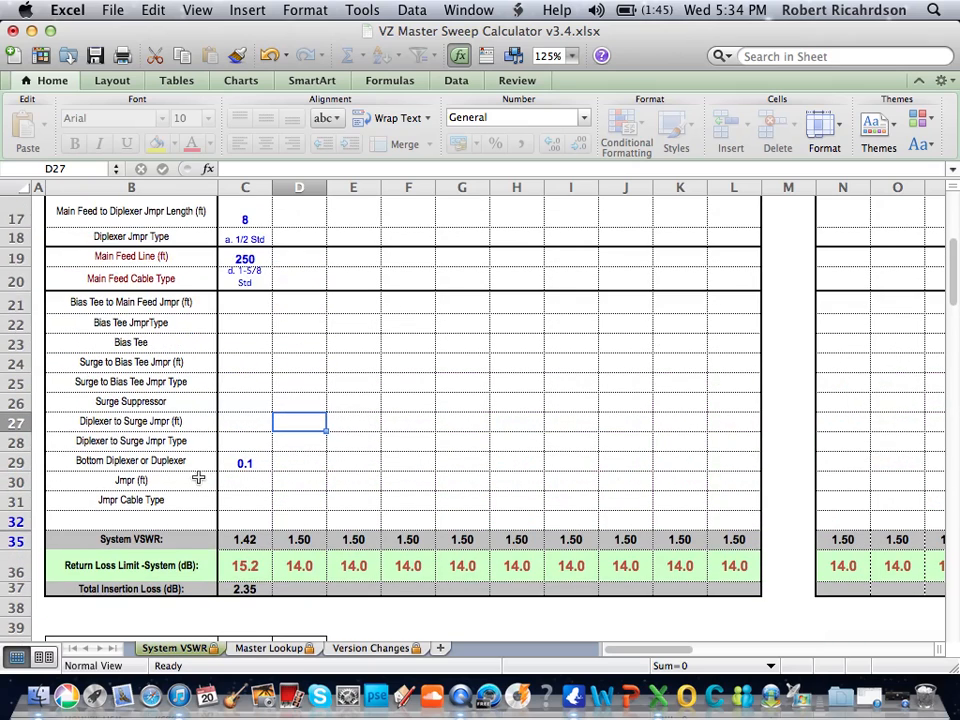
pyautogui.click(238, 487)
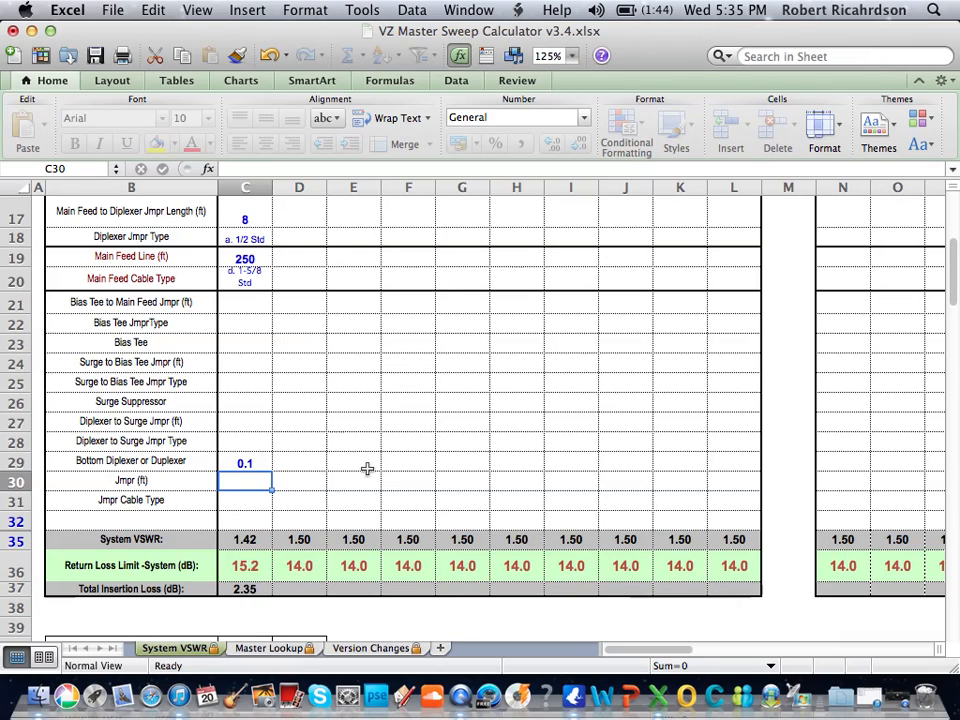
pyautogui.write('4')
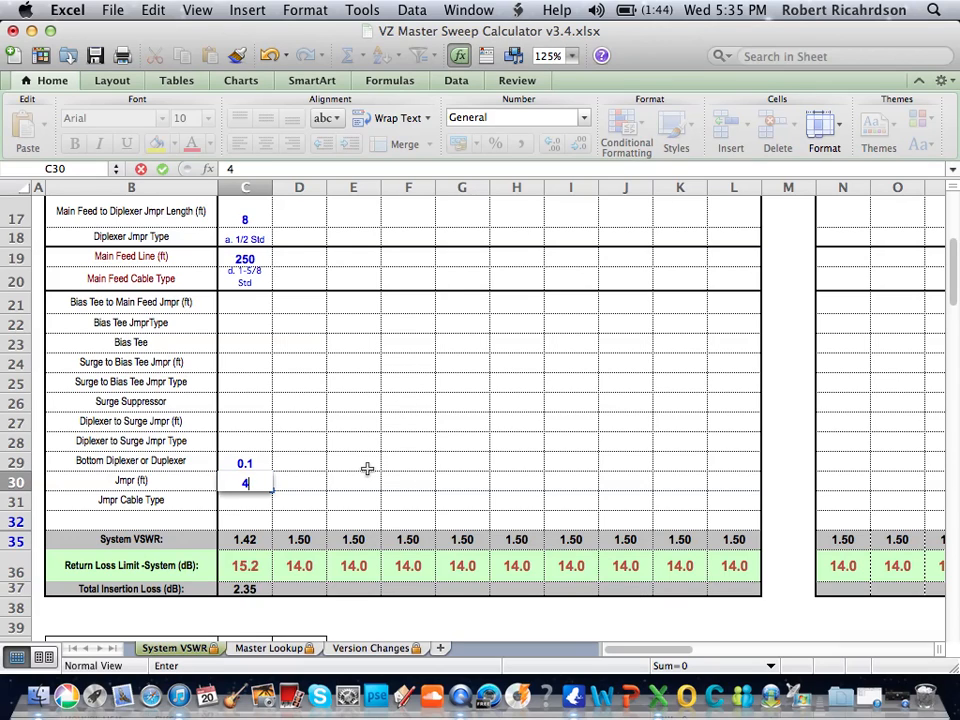
pyautogui.press('Return')
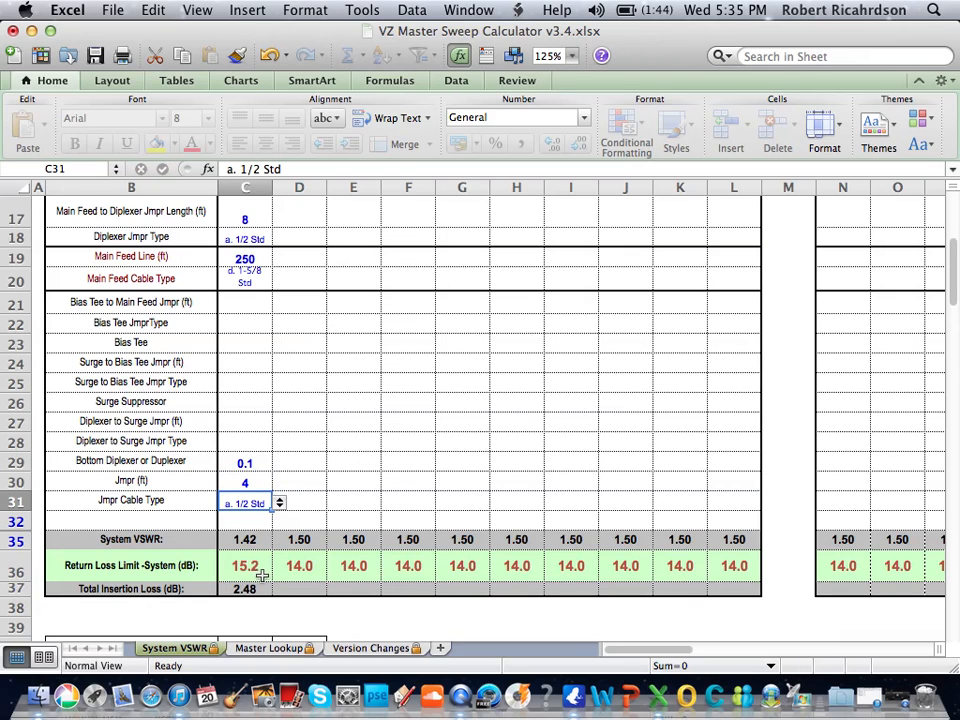
# Step: Examine the Alpha, Beta and Gamma sector sections, reducing the sheet zoom to 75% to compare them side by side
pyautogui.scroll(5, 494, 394)
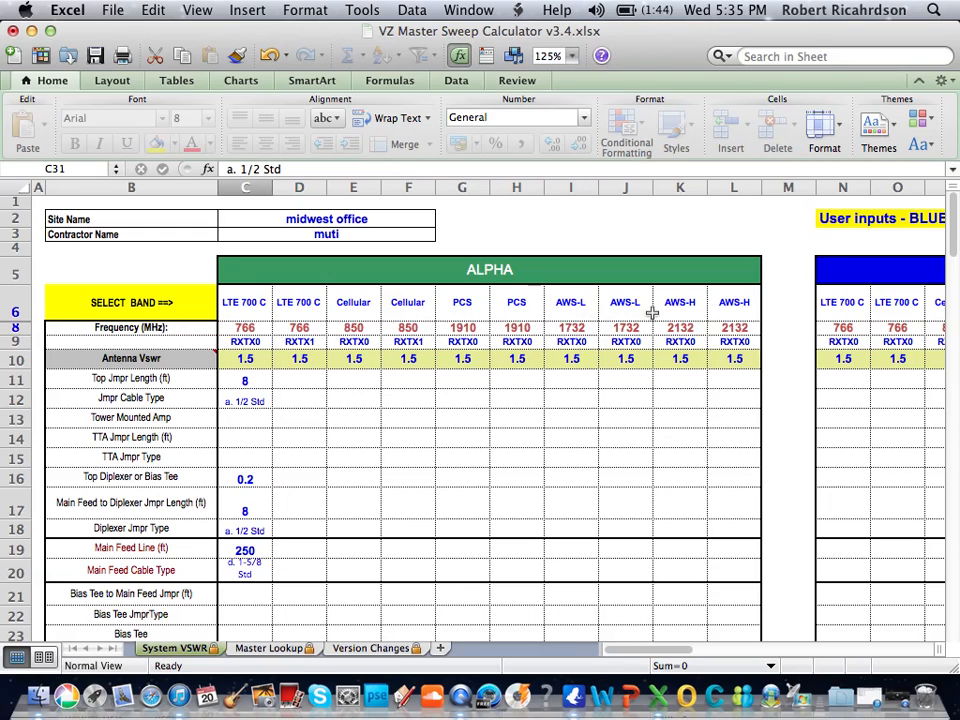
pyautogui.hscroll(5, 705, 322)
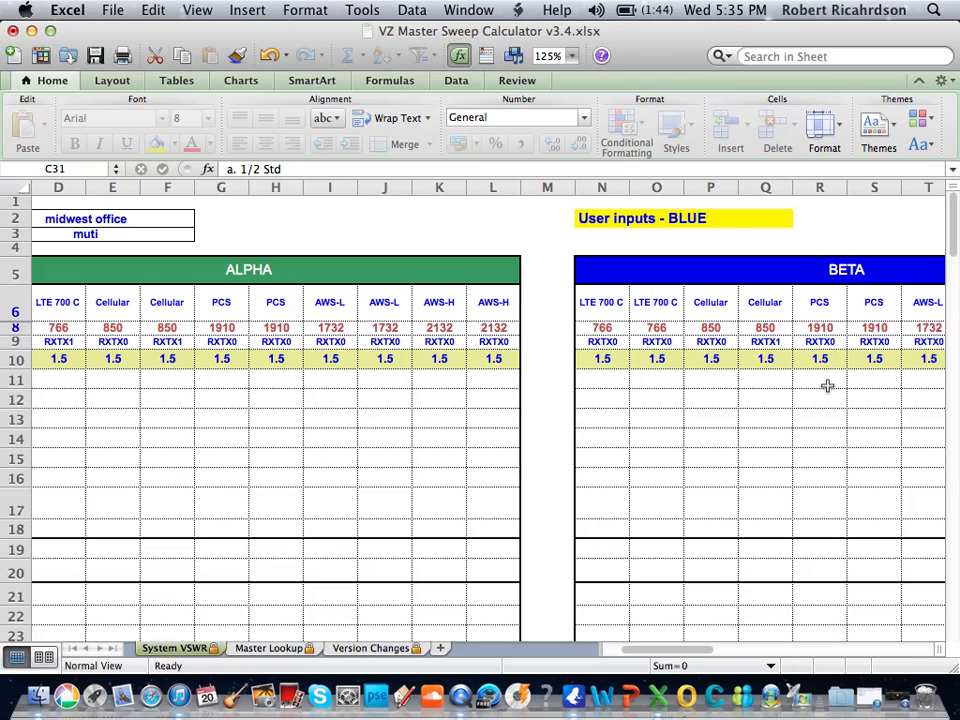
pyautogui.hscroll(9, 827, 386)
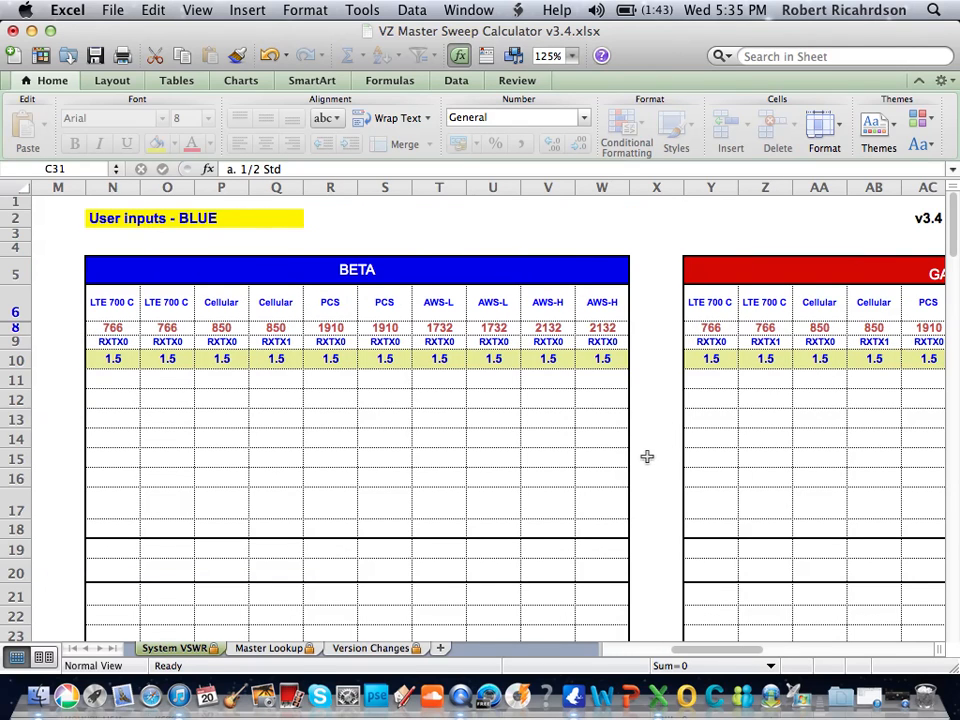
pyautogui.scroll(-6, 647, 456)
pyautogui.scroll(5, 647, 456)
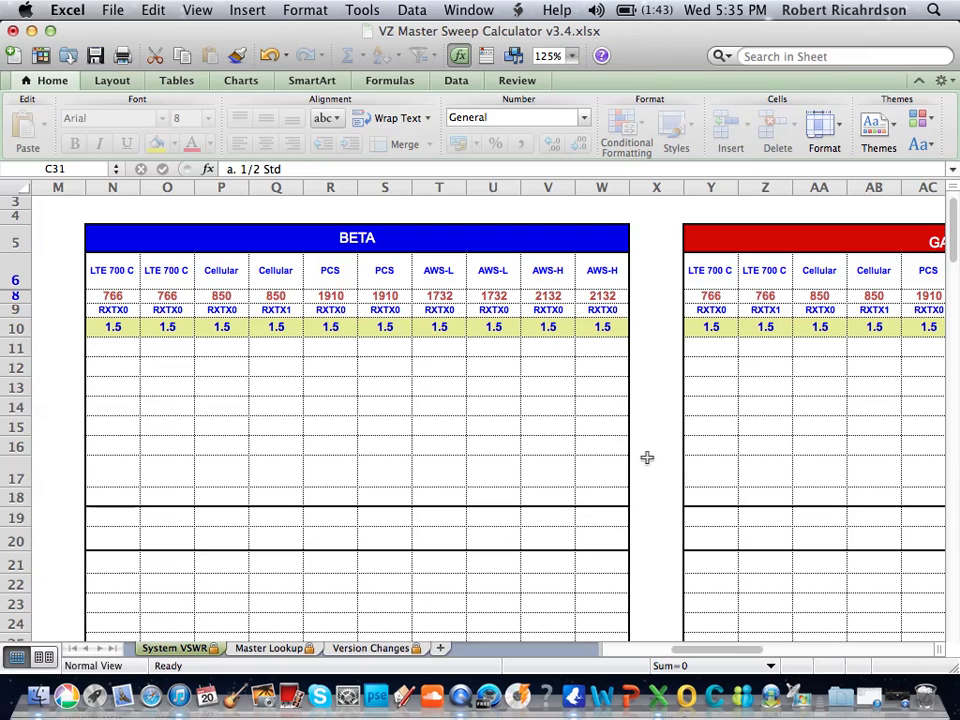
pyautogui.click(574, 58)
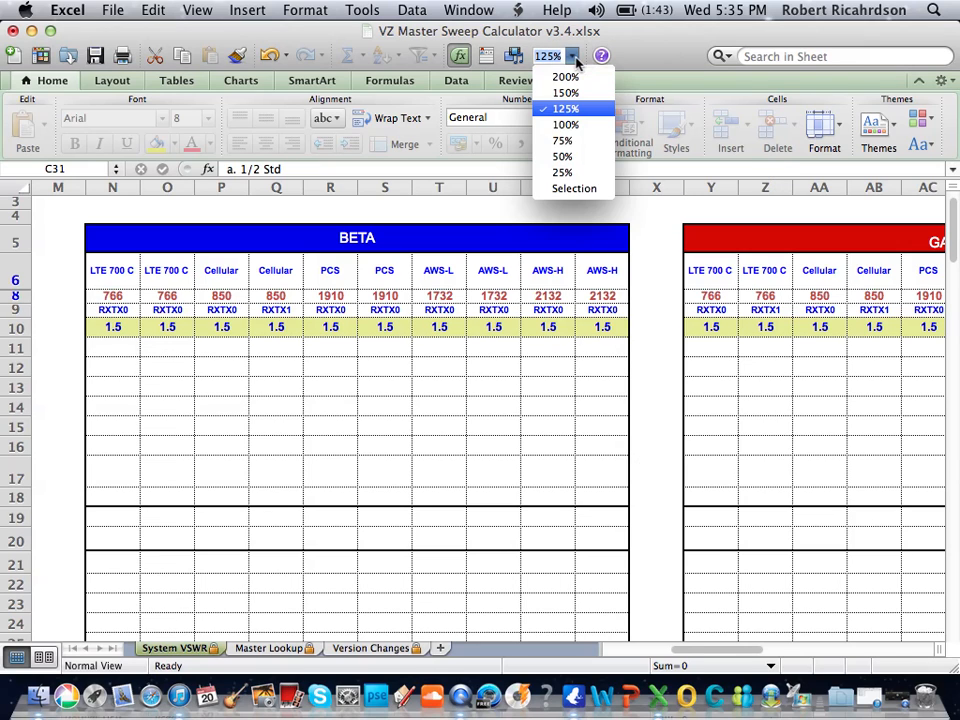
pyautogui.click(564, 141)
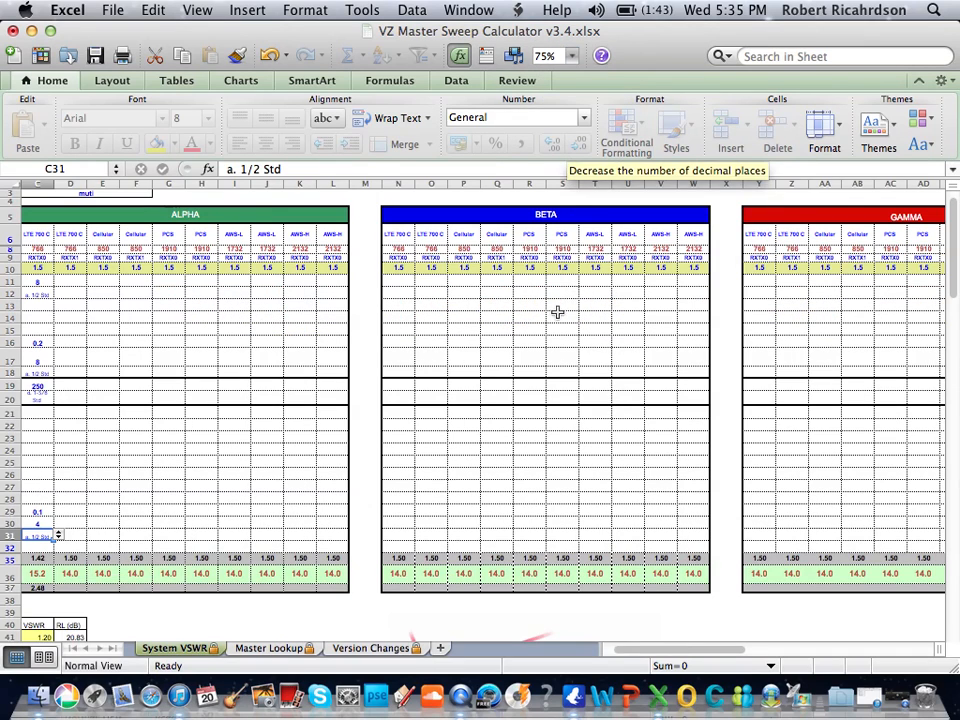
pyautogui.hscroll(-2, 406, 358)
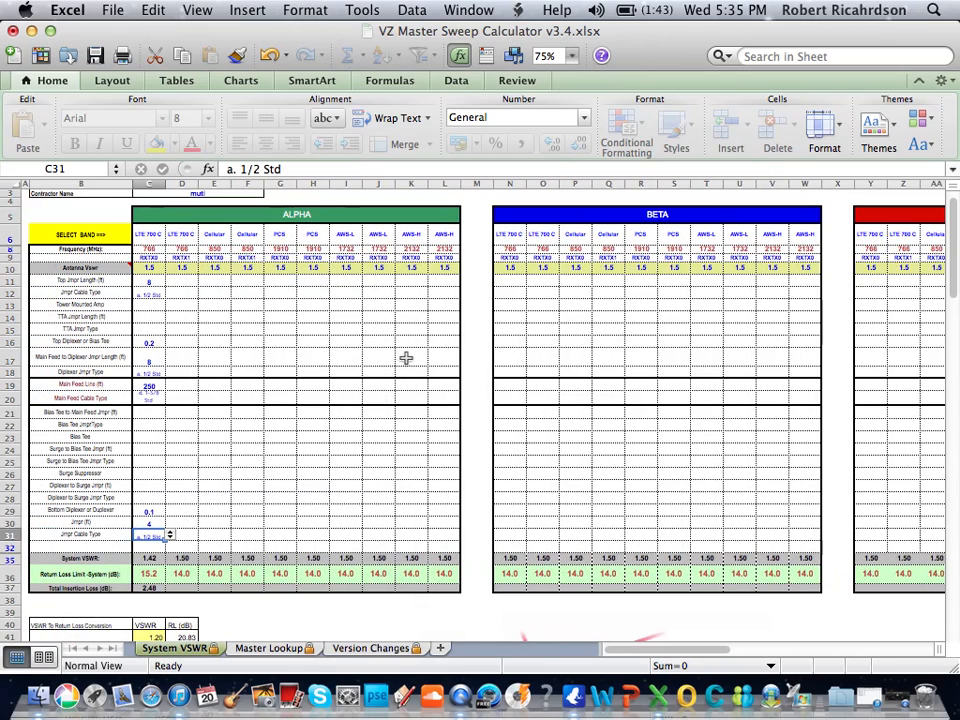
pyautogui.scroll(1, 141, 304)
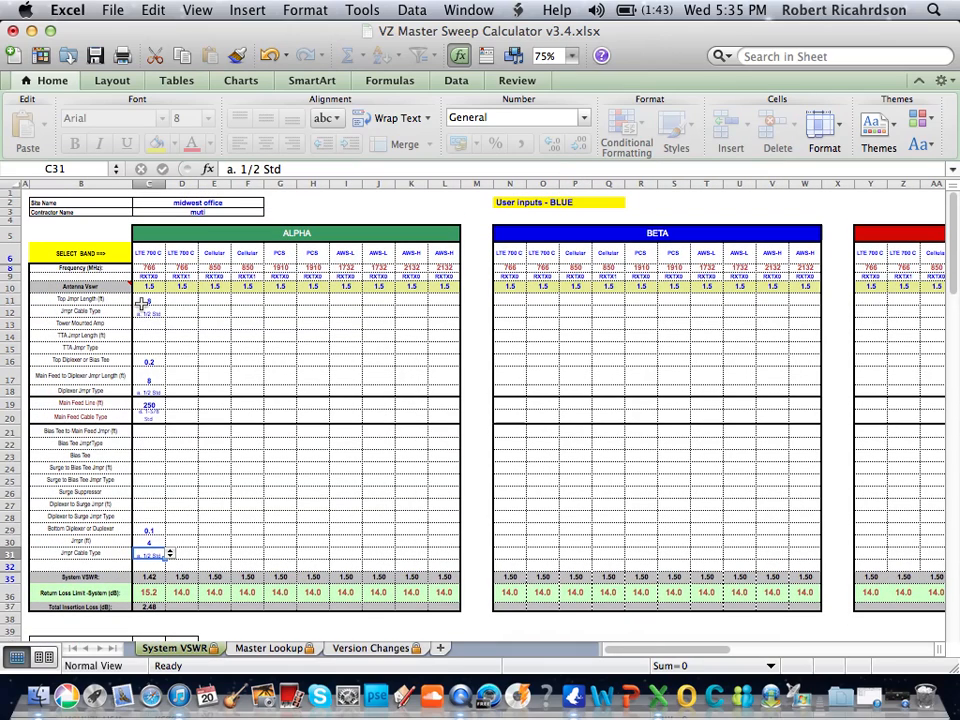
pyautogui.click(455, 680)
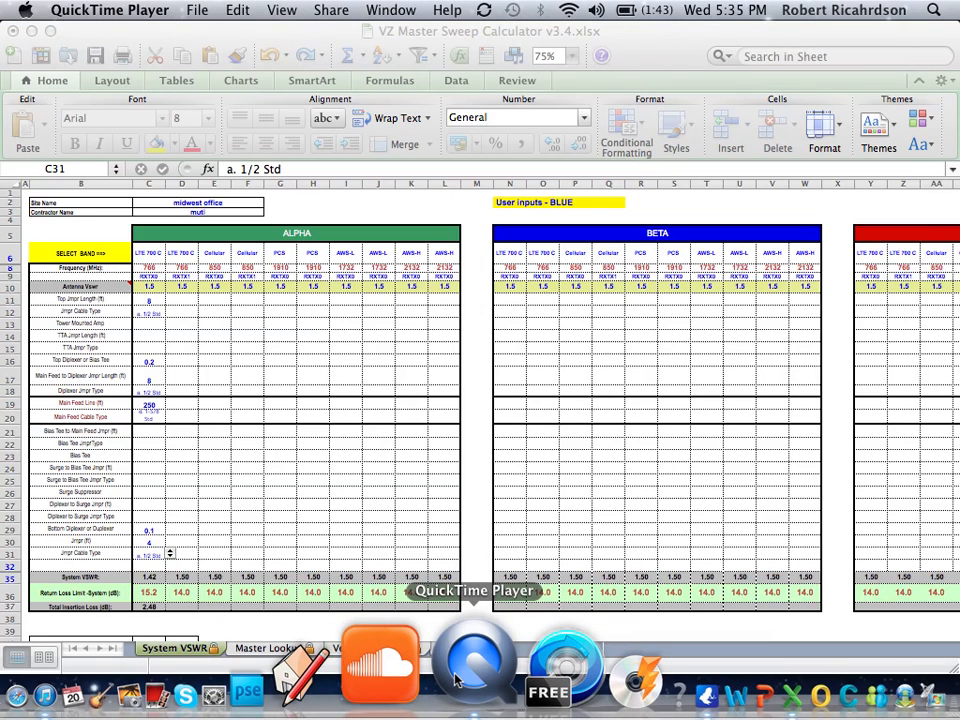
pyautogui.click(198, 12)
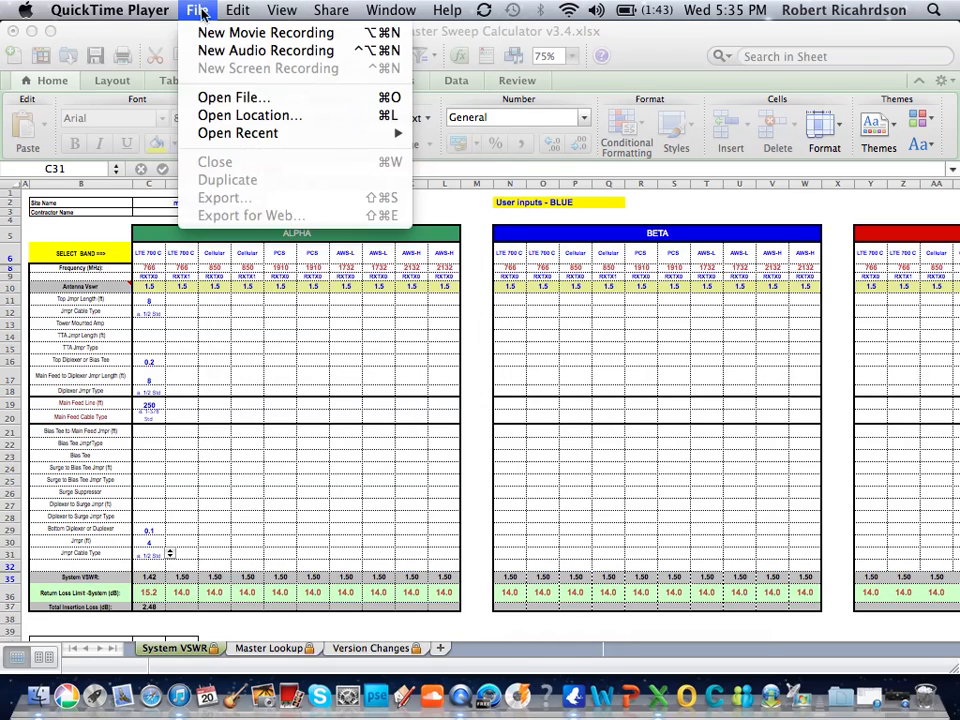
pyautogui.moveTo(168, 15)
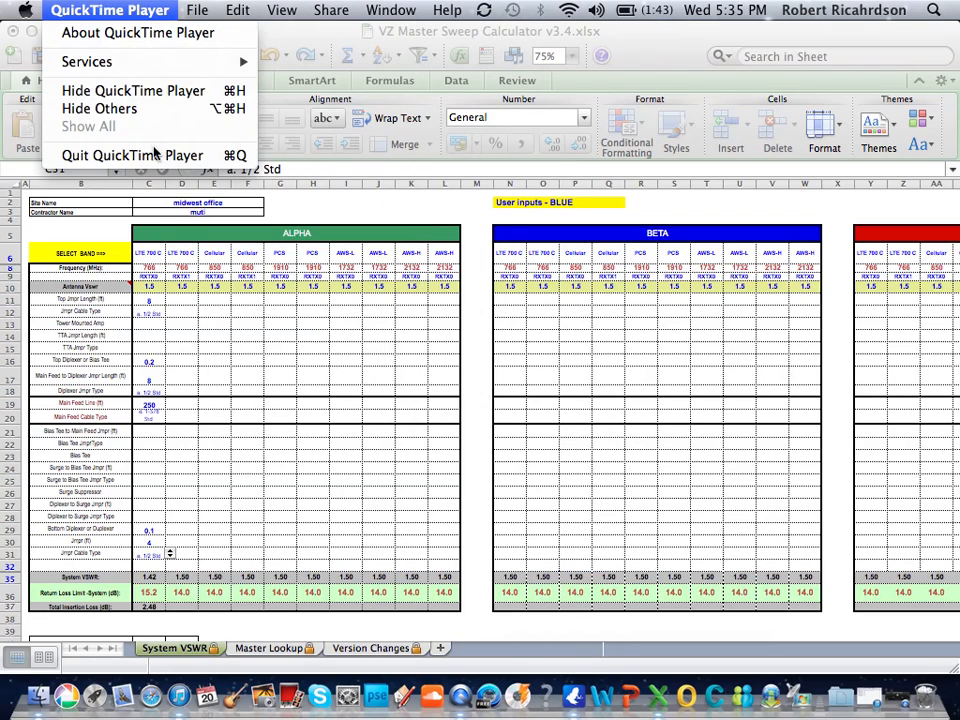
pyautogui.rightClick(463, 697)
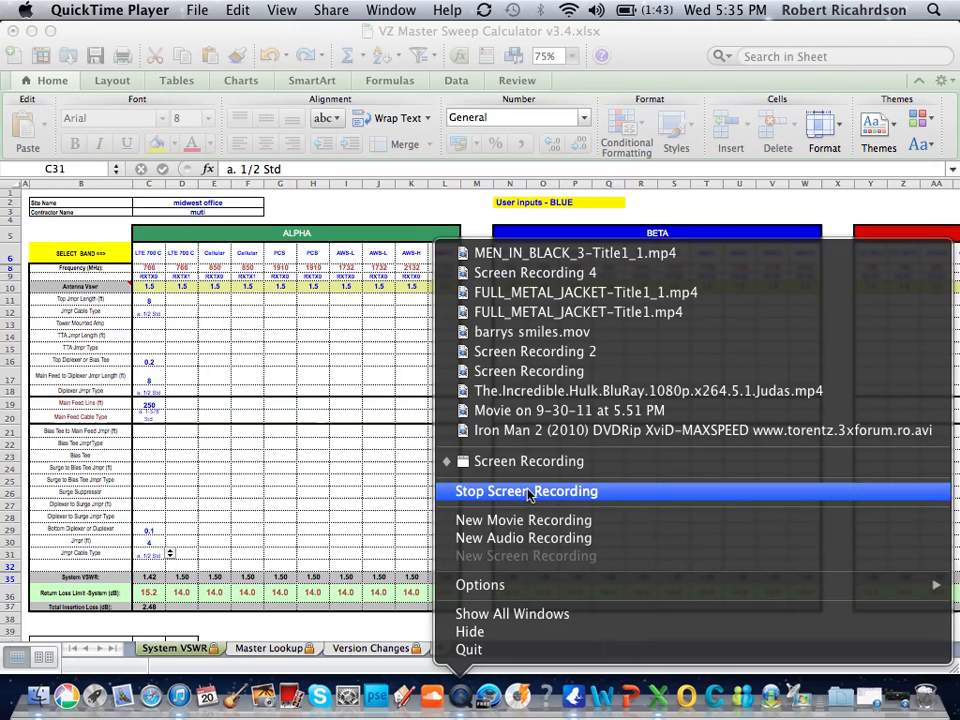